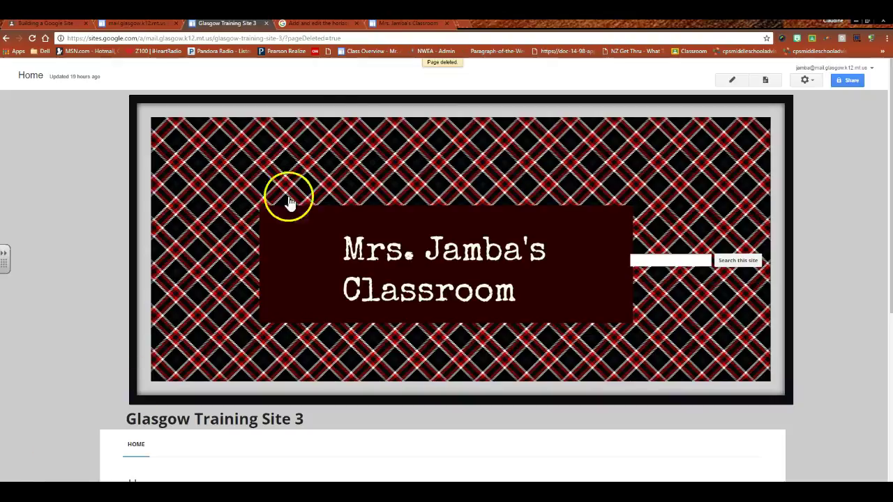
Look over the Mrs. Jamba's Classroom example site, then return to Glasgow Training Site 3
left_click(403, 23)
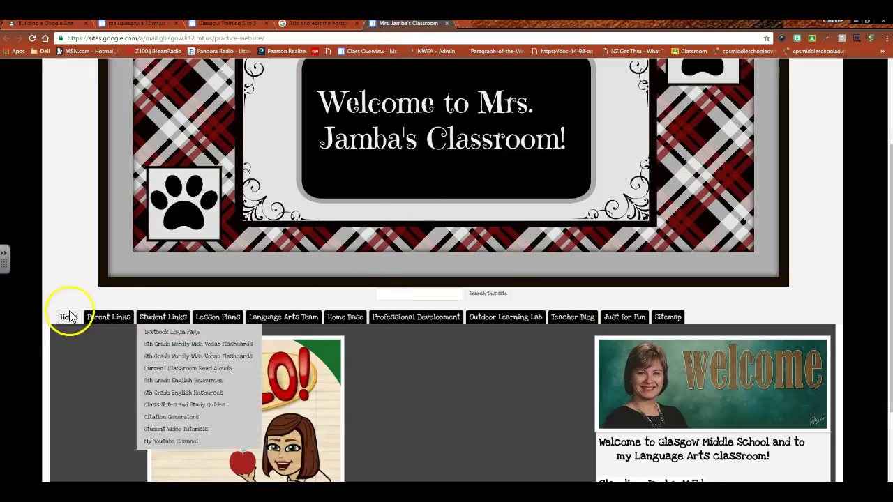
mouse_move(120, 322)
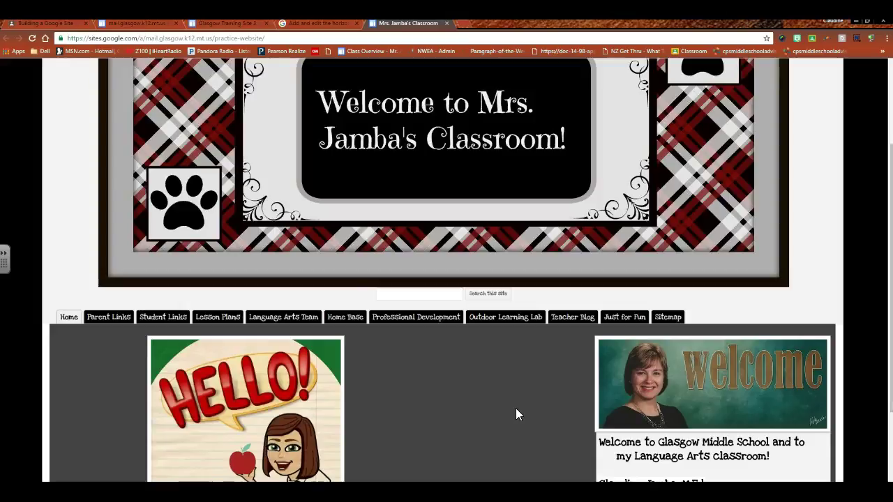
left_click(20, 438)
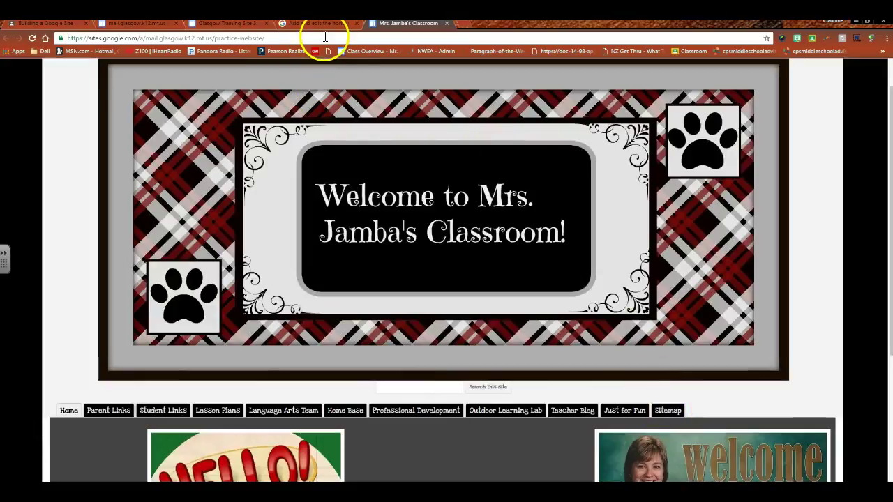
left_click(225, 24)
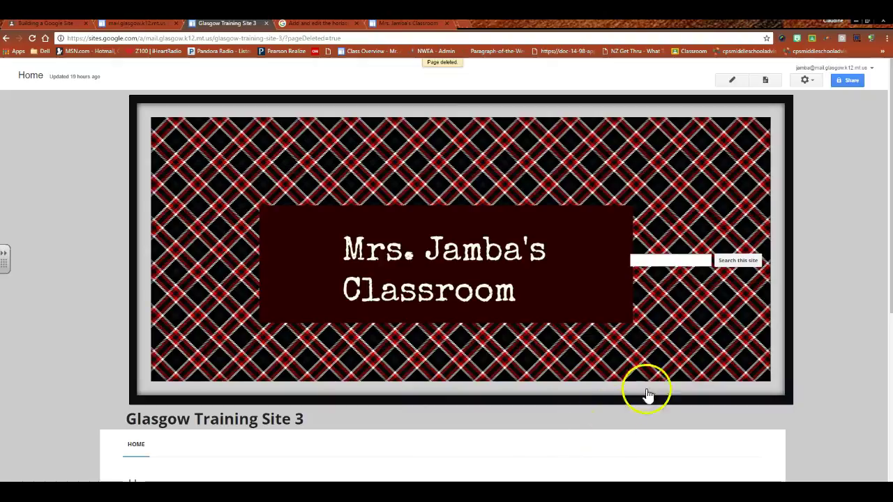
Start a new page and type Resources as its name
left_click(765, 81)
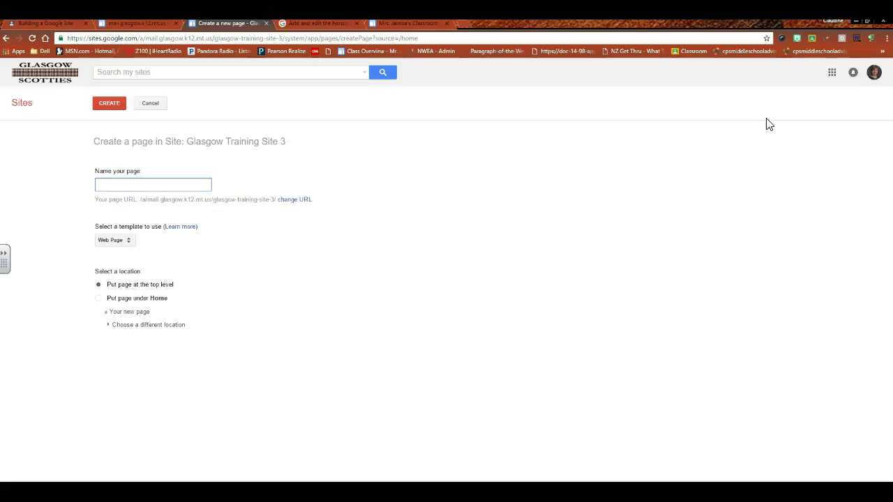
left_click(768, 131)
type("Resources")
left_click(131, 245)
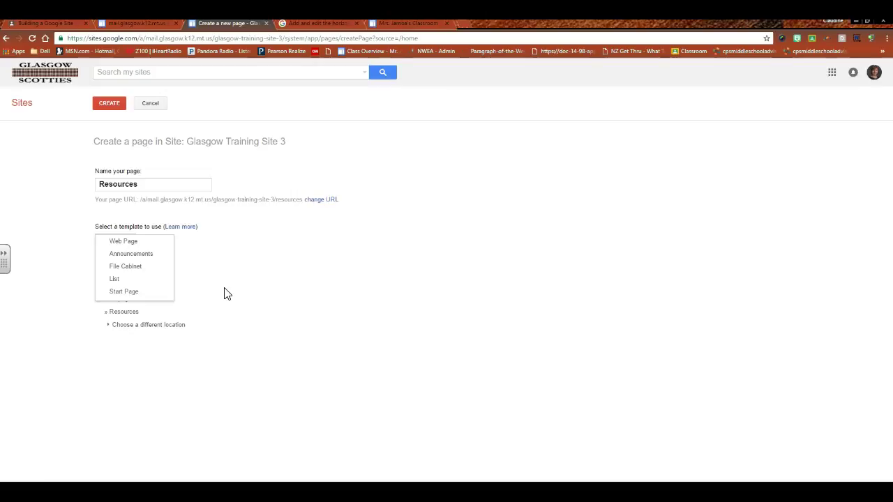
left_click(240, 307)
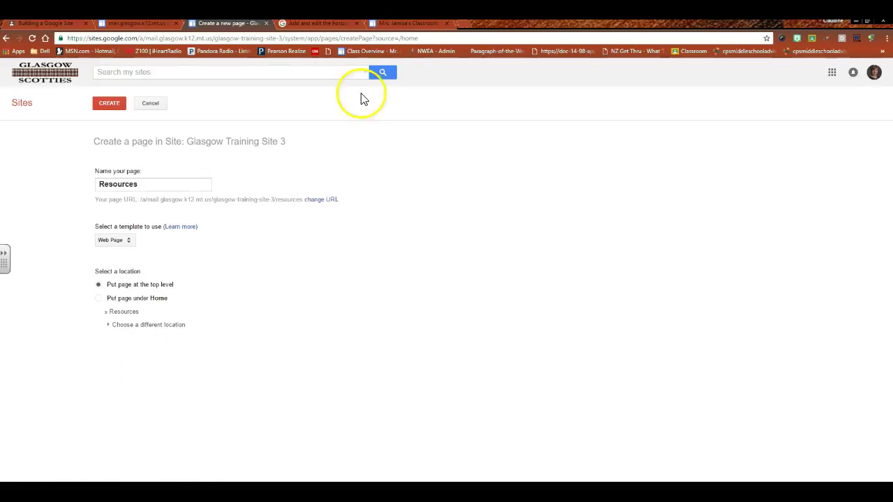
left_click(388, 24)
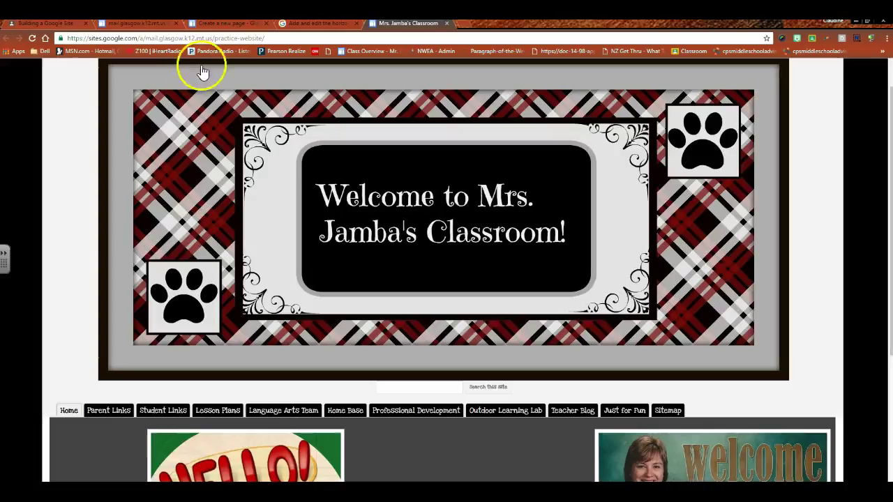
left_click(222, 25)
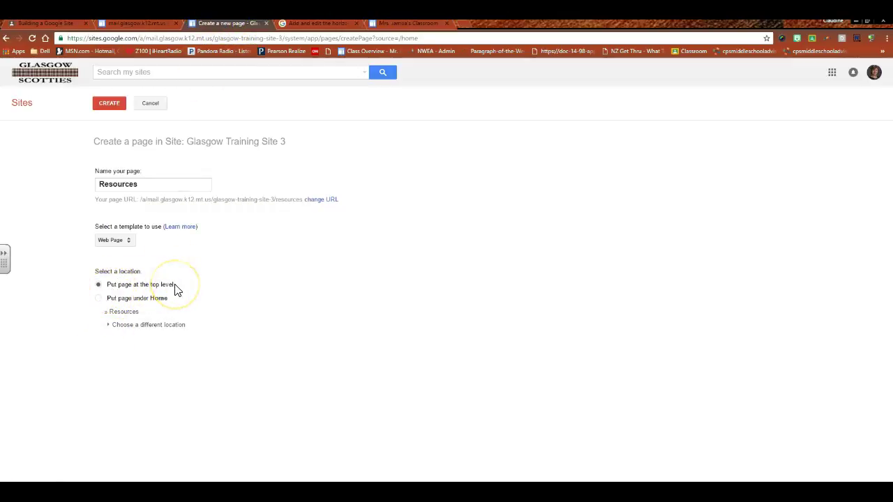
left_click(85, 297)
left_click(401, 23)
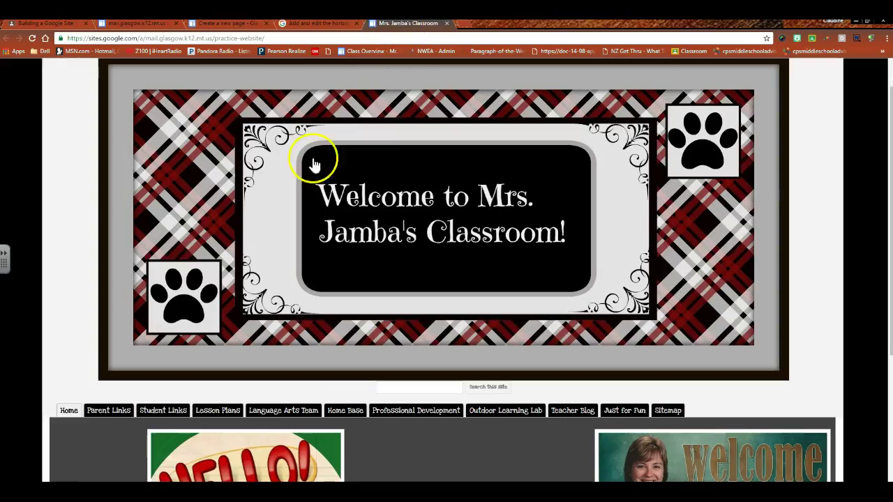
mouse_move(106, 412)
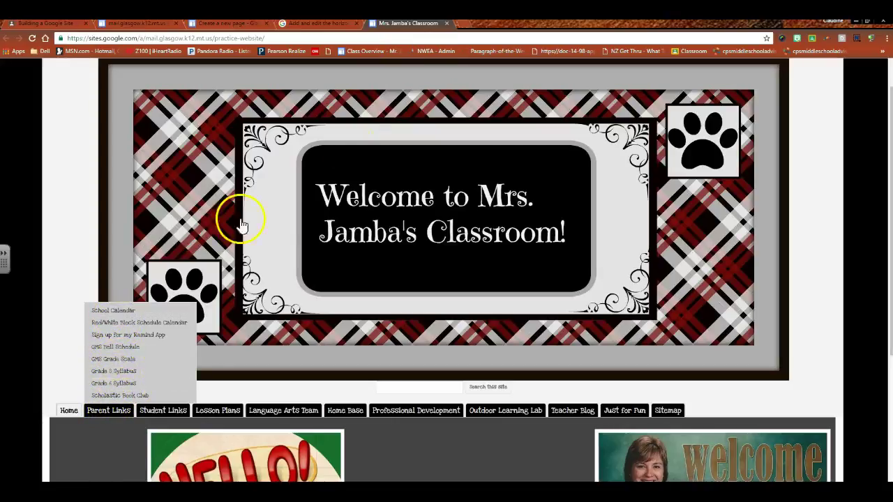
left_click(234, 23)
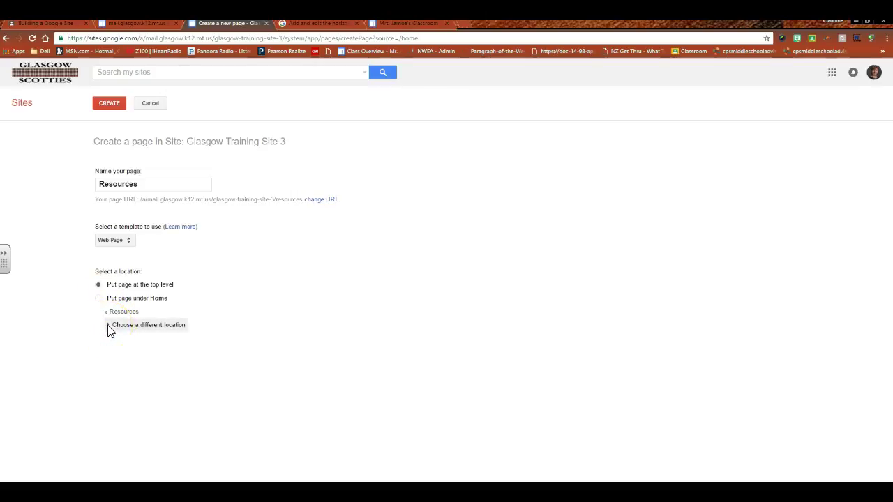
Try placing the page under Home, then restore top-level placement and create Resources
left_click(110, 331)
left_click(126, 354)
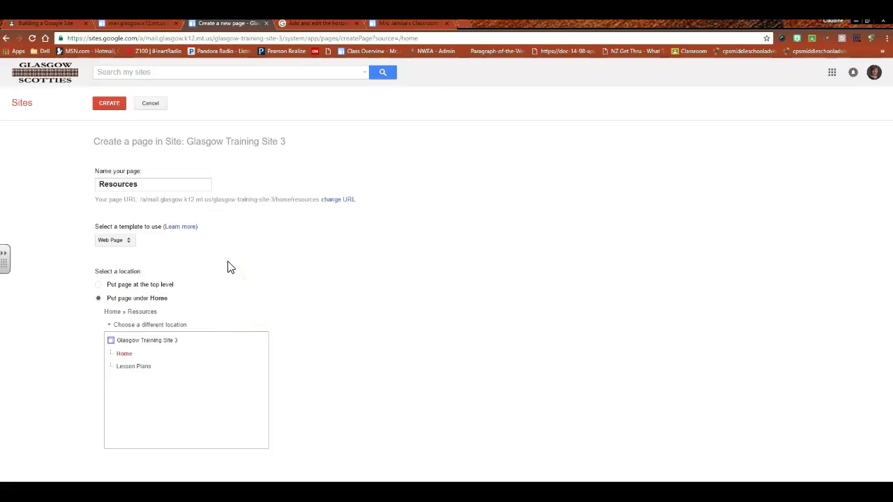
left_click(100, 286)
left_click(112, 104)
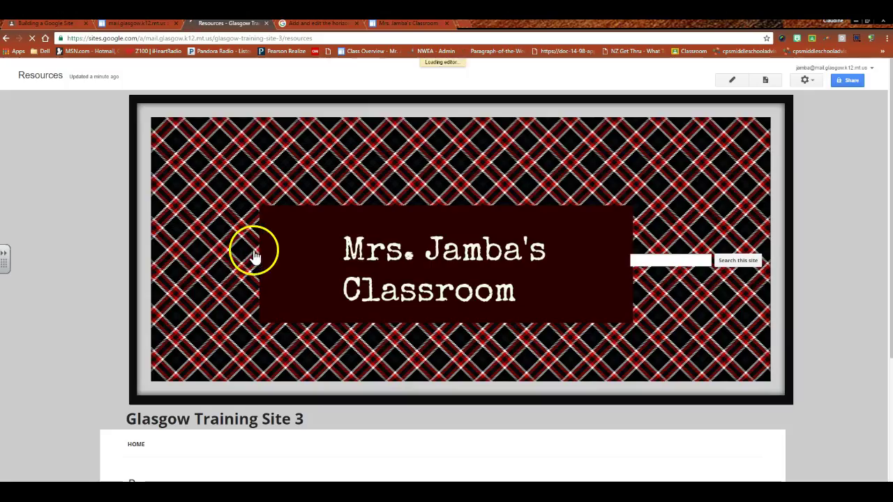
Browse the Insert menu's Google gadgets without adding any, then save the empty Resources page
scroll(193, 309, "down", 2)
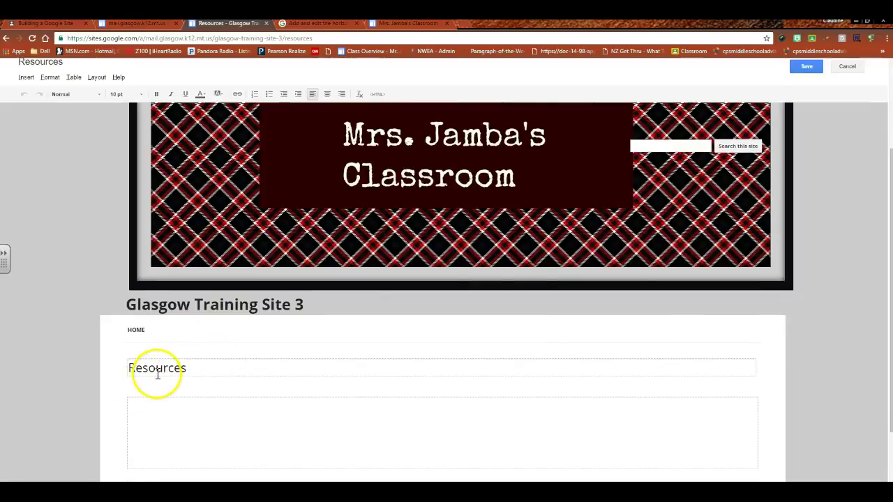
left_click(376, 442)
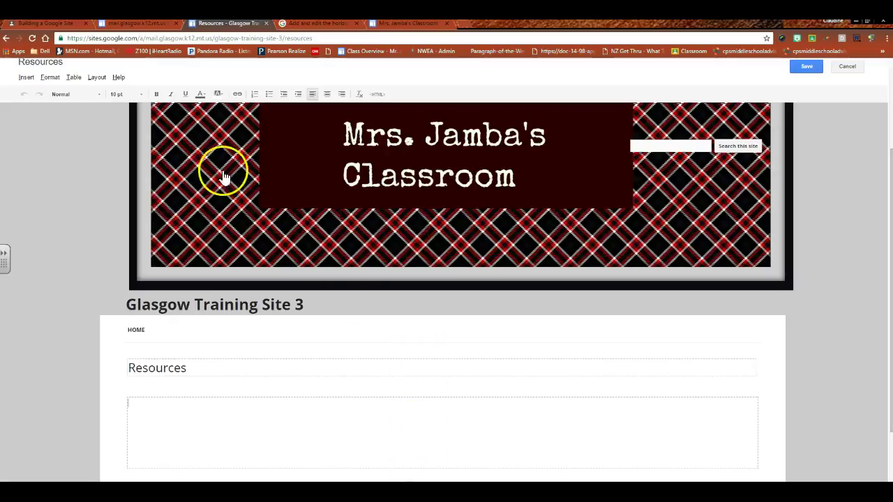
left_click(25, 78)
key("Right")
key("Right")
key("Right")
left_click(25, 79)
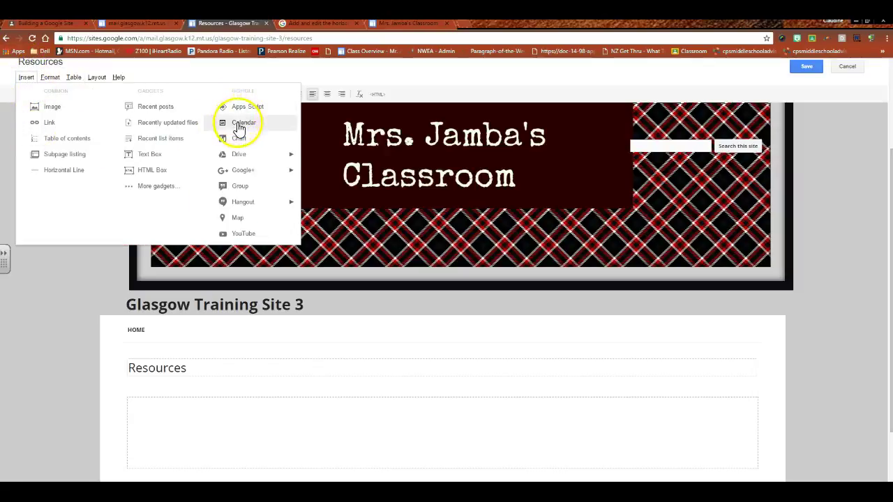
mouse_move(235, 160)
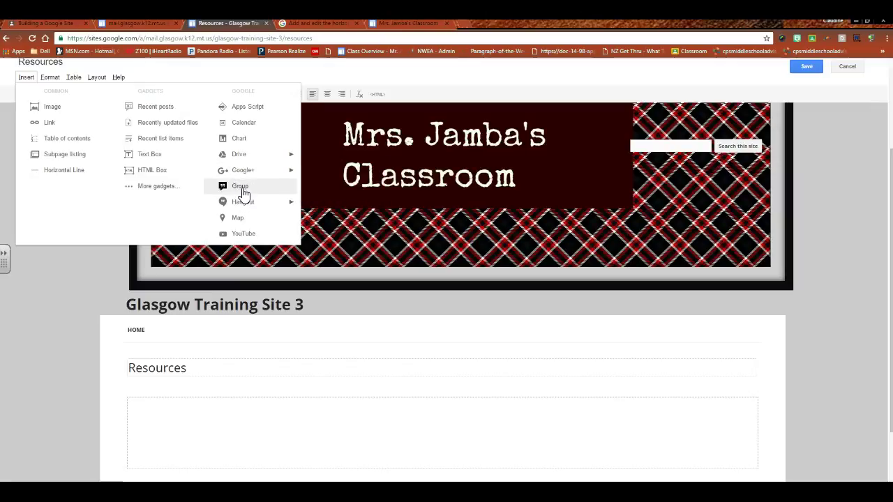
mouse_move(248, 209)
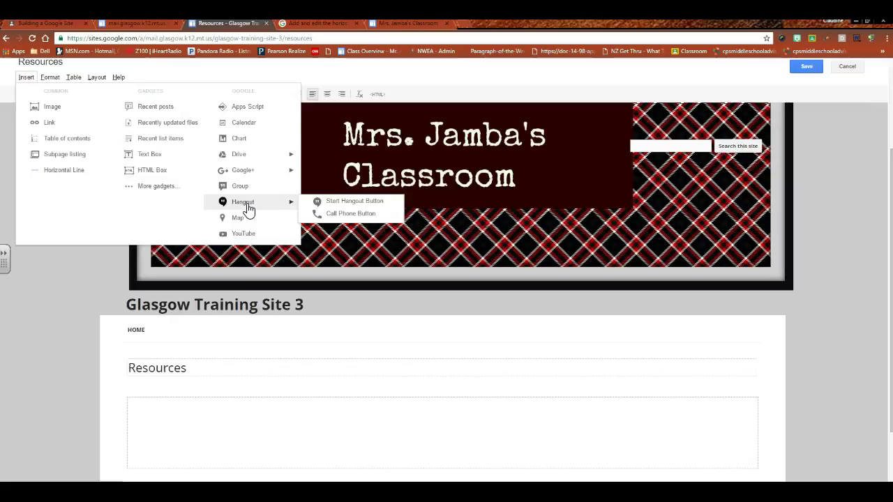
left_click(245, 220)
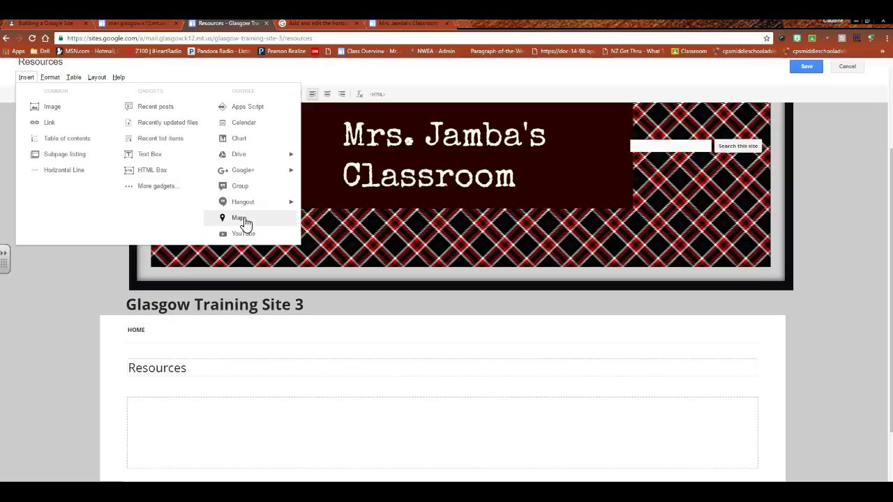
left_click(248, 239)
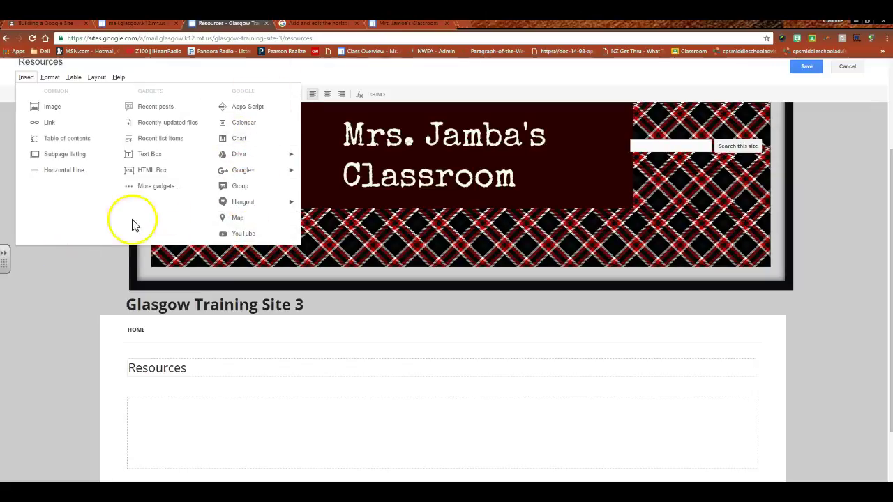
left_click(92, 263)
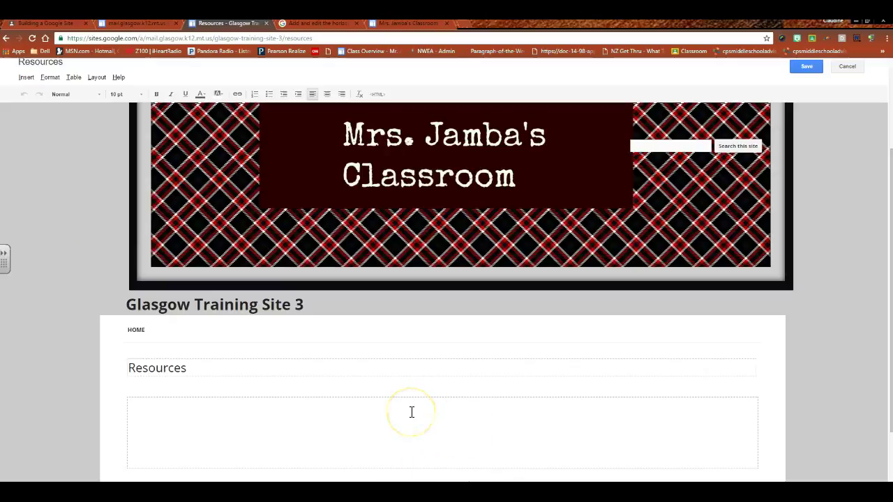
left_click(802, 68)
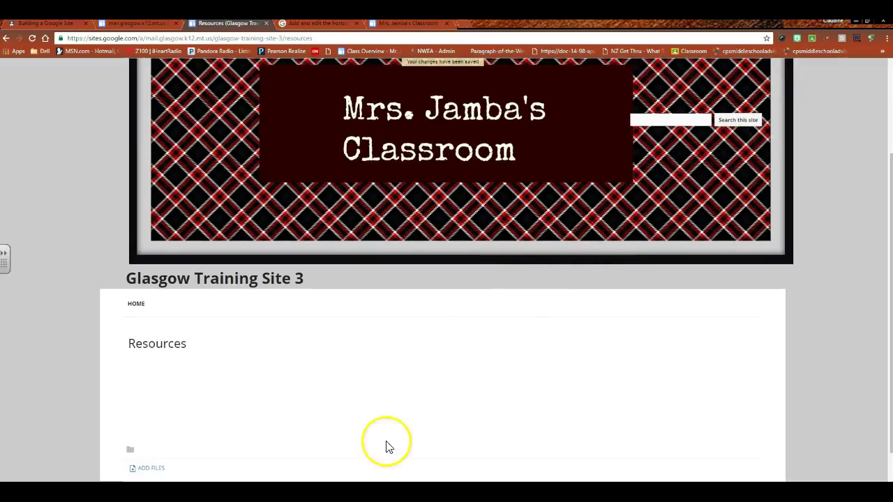
Create a top-level Book Club page and save it
scroll(444, 365, "up", 2)
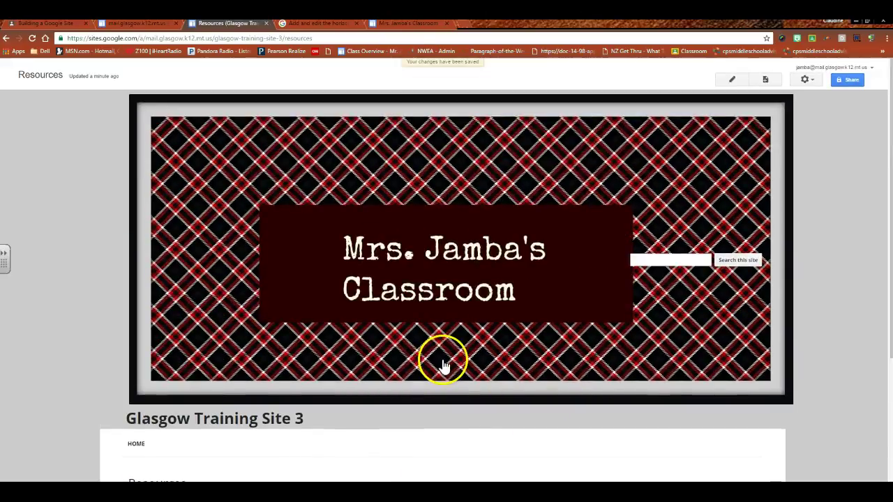
scroll(444, 365, "down", 2)
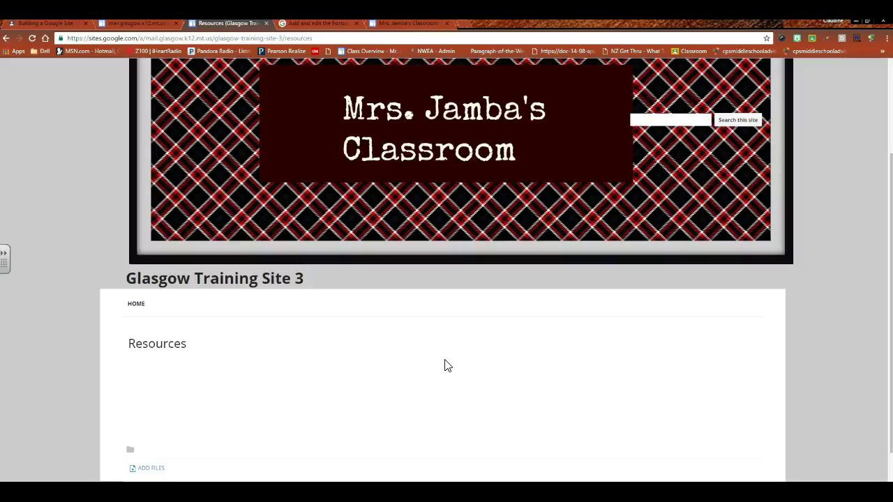
scroll(488, 373, "up", 1)
scroll(506, 376, "up", 2)
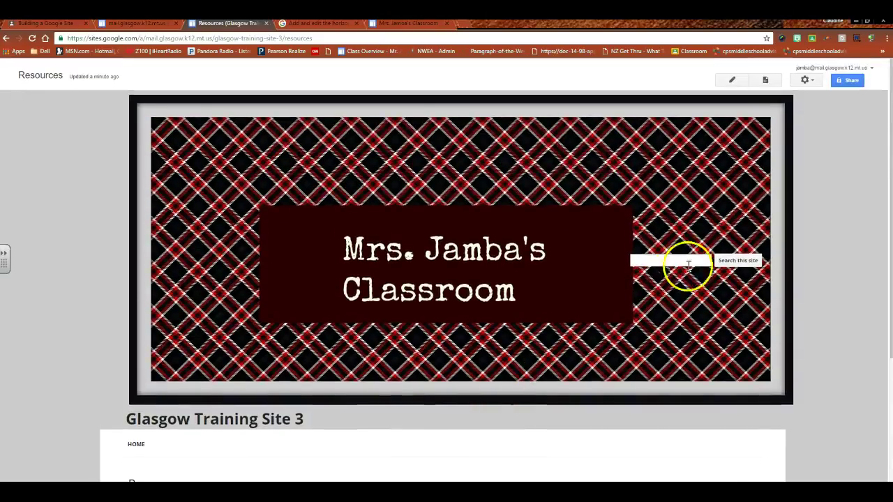
left_click(765, 80)
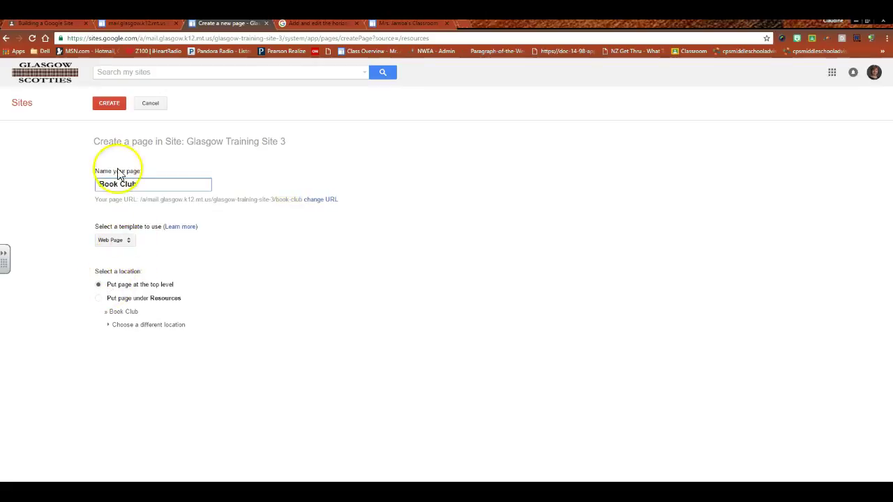
left_click(108, 103)
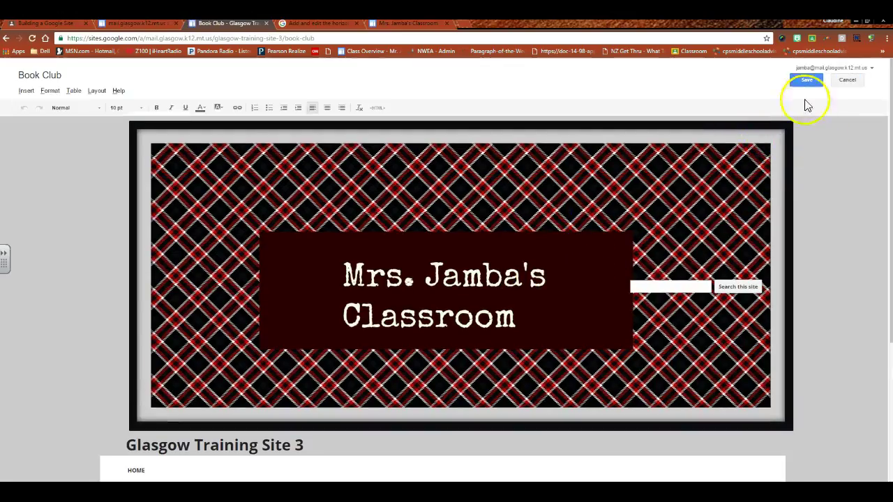
left_click(806, 81)
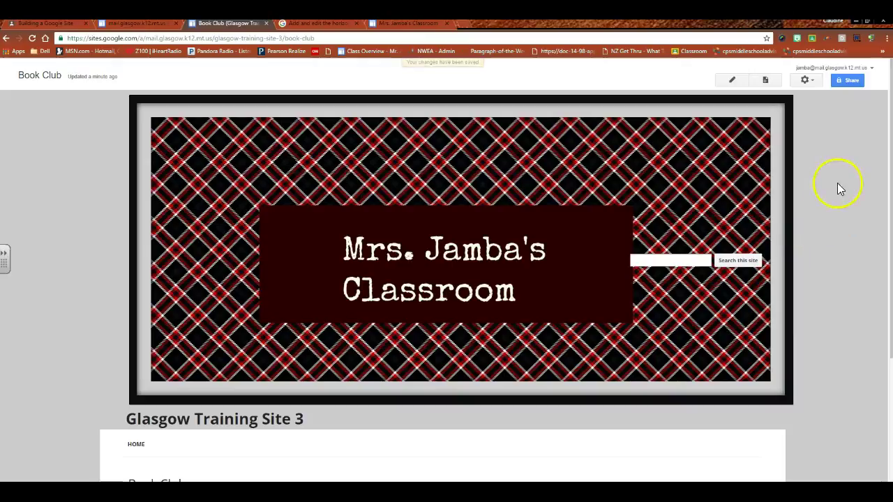
Enter Edit site layout from the gear menu and open the horizontal navigation bar's Configure navigation dialog
left_click(809, 81)
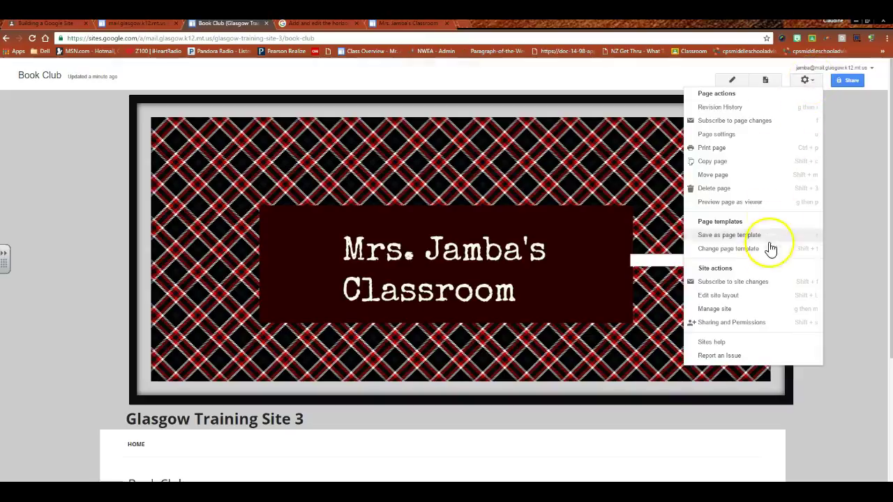
left_click(719, 295)
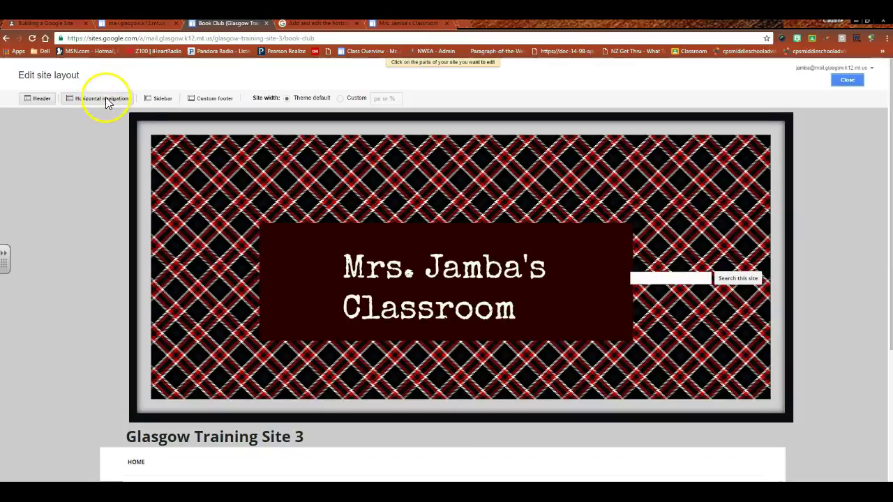
scroll(87, 203, "down", 3)
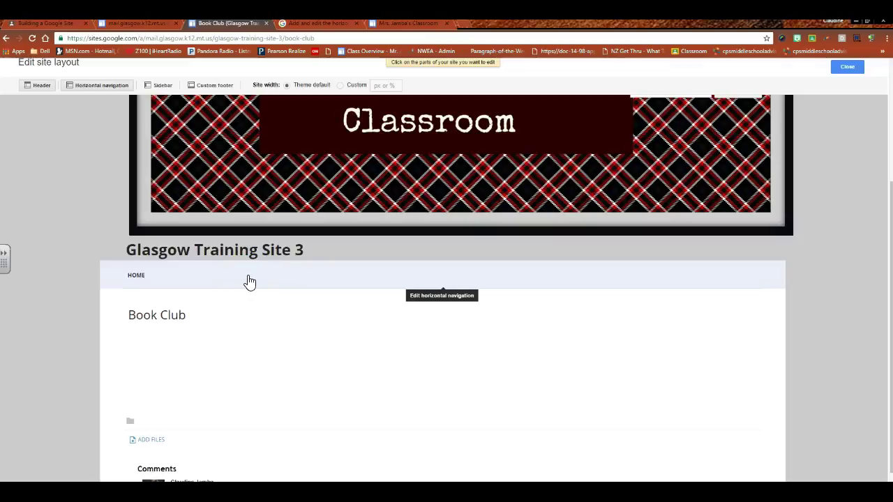
left_click(250, 281)
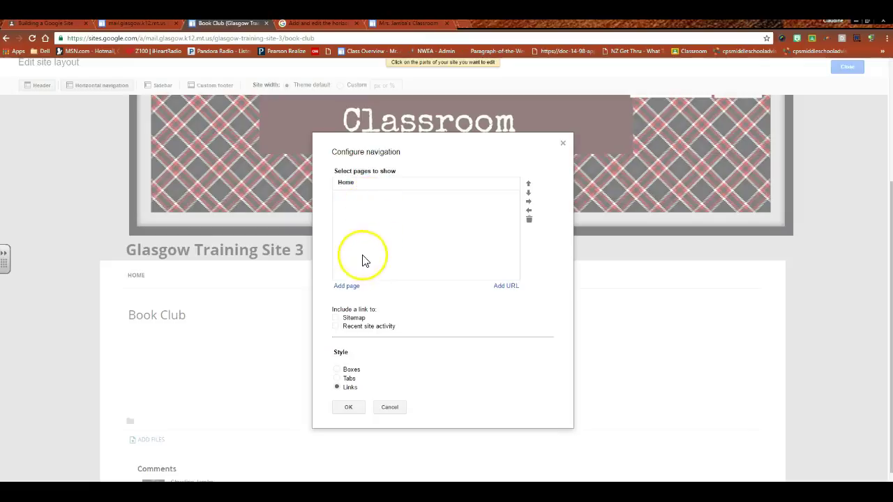
Add Resources, Book Club and Lesson Plans to the navigation list after Home
left_click(347, 287)
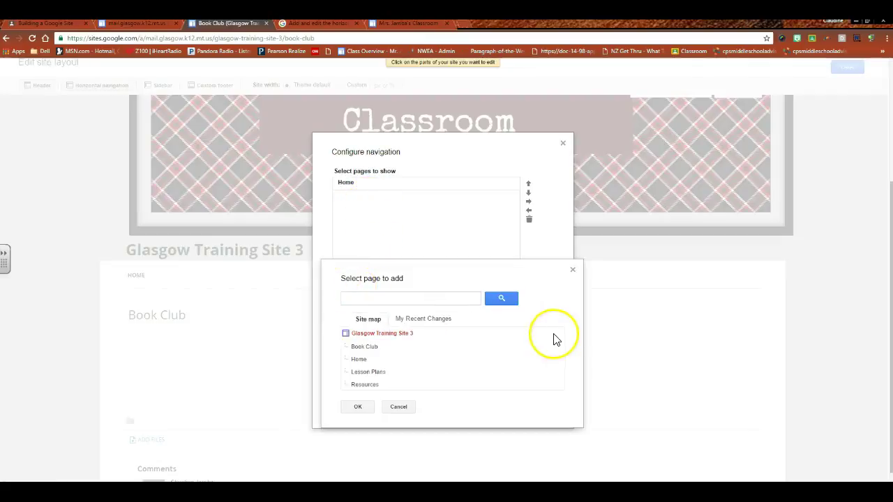
double_click(369, 371)
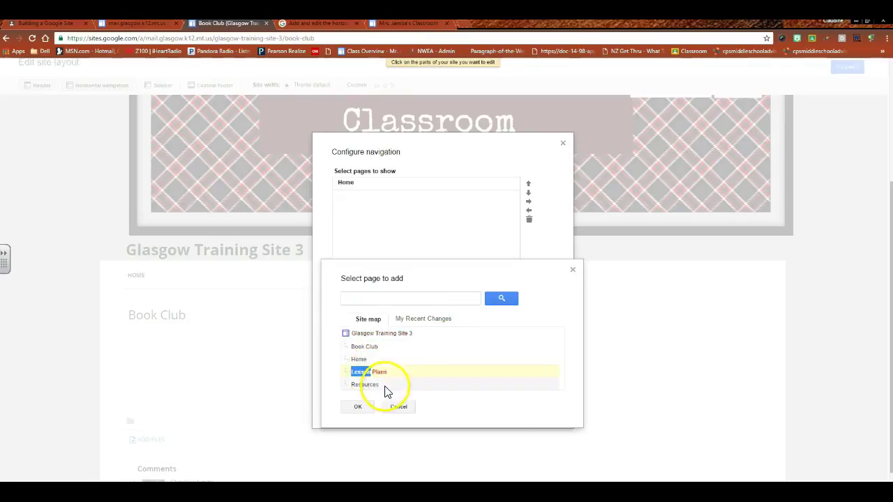
double_click(368, 386)
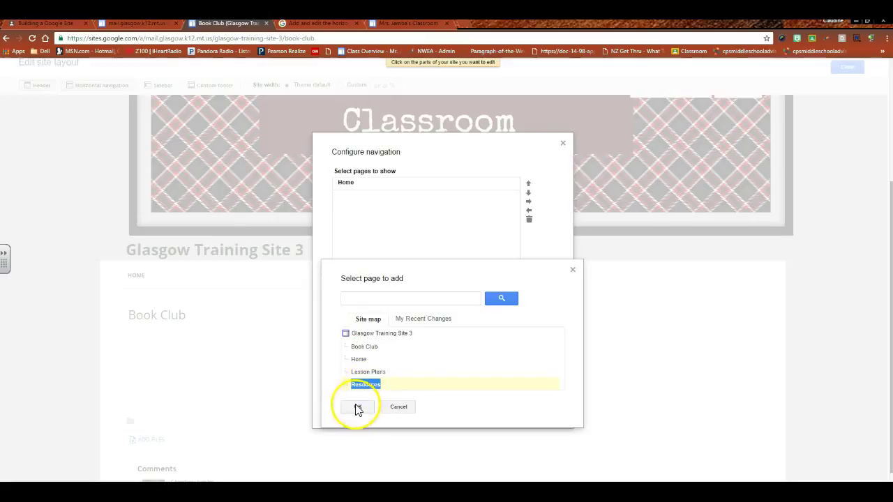
left_click(355, 408)
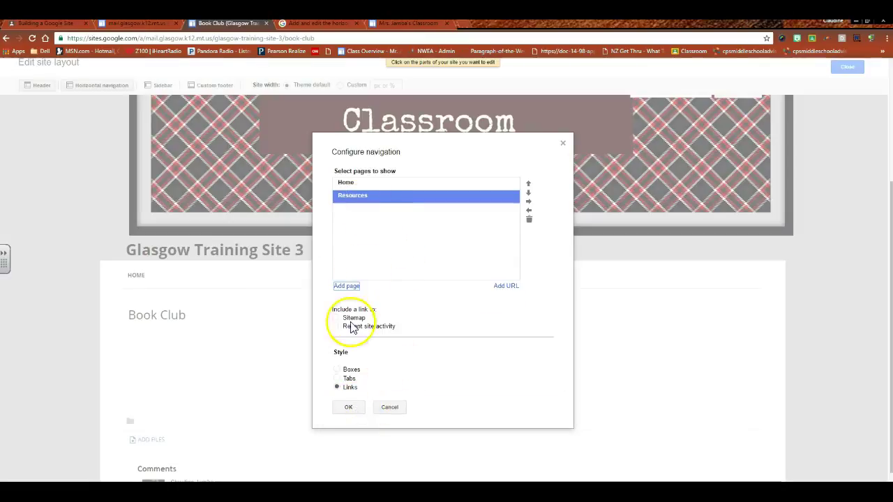
left_click(346, 287)
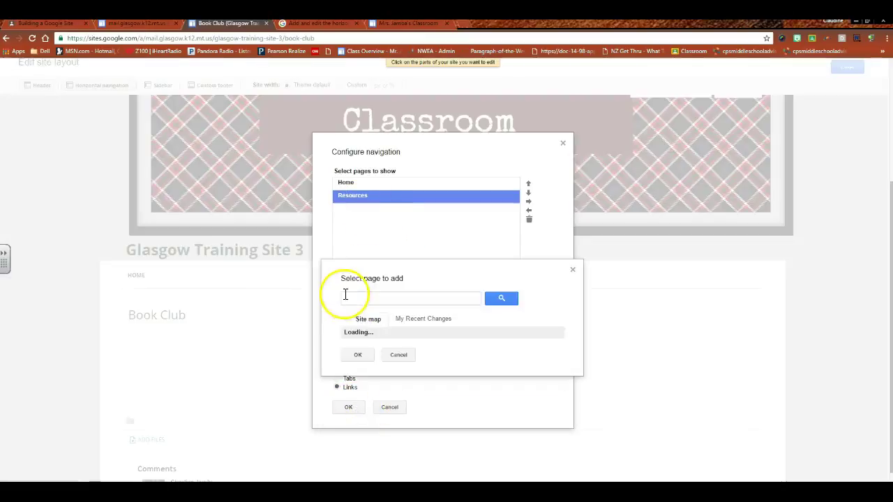
left_click(412, 322)
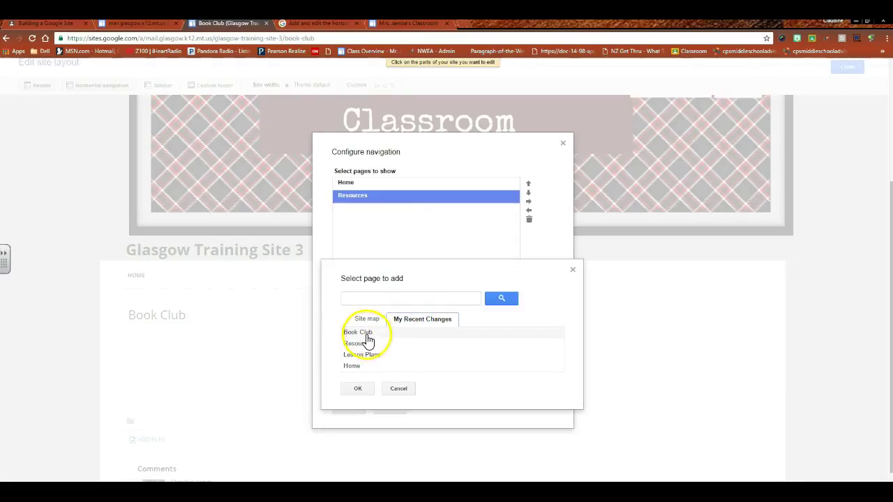
left_click(368, 338)
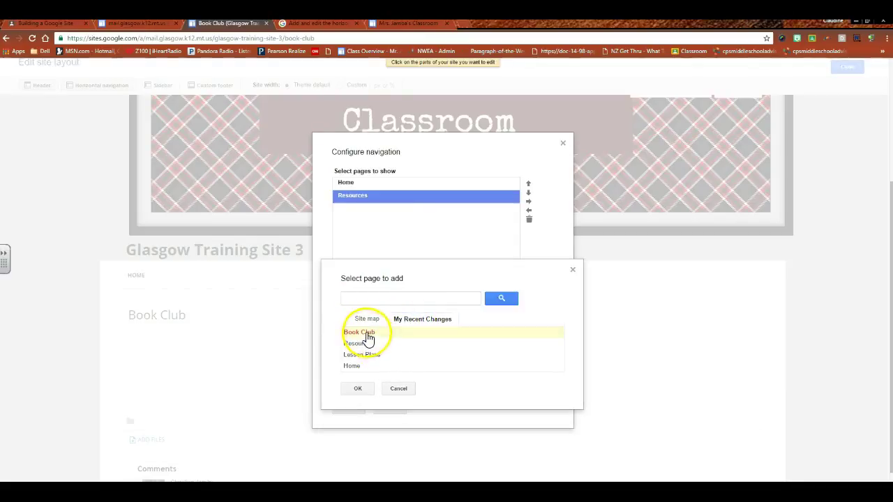
left_click(358, 389)
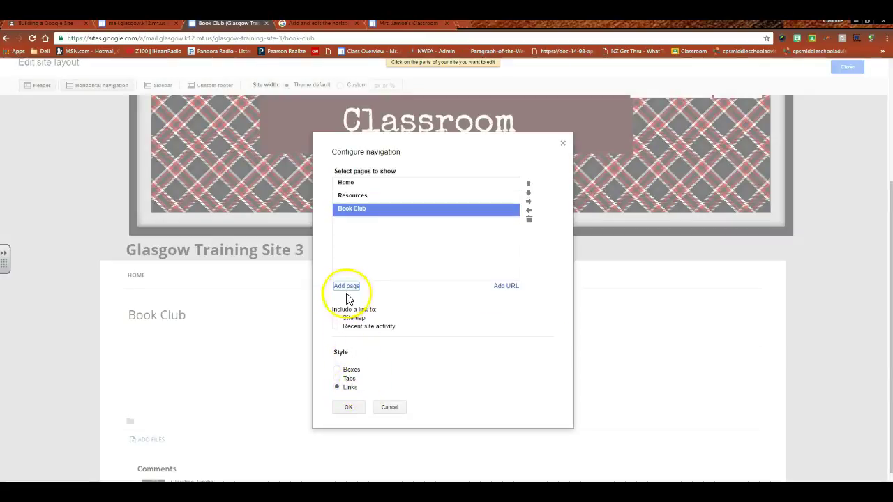
left_click(347, 288)
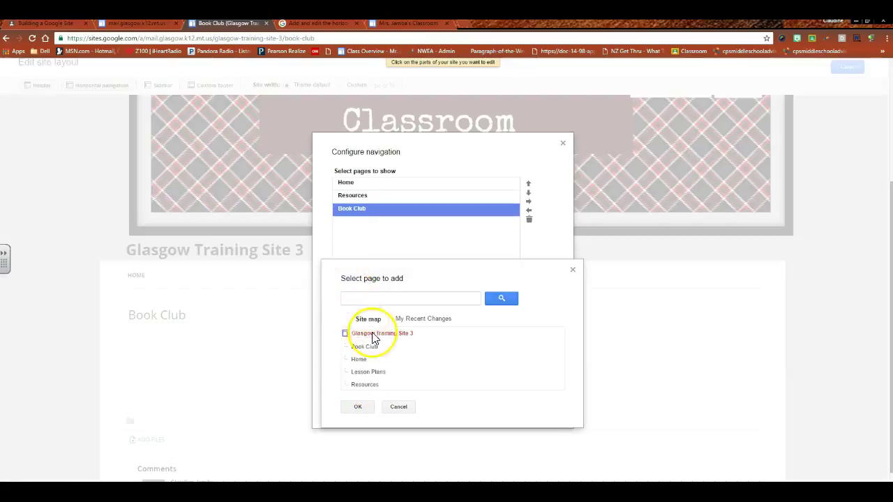
left_click(429, 320)
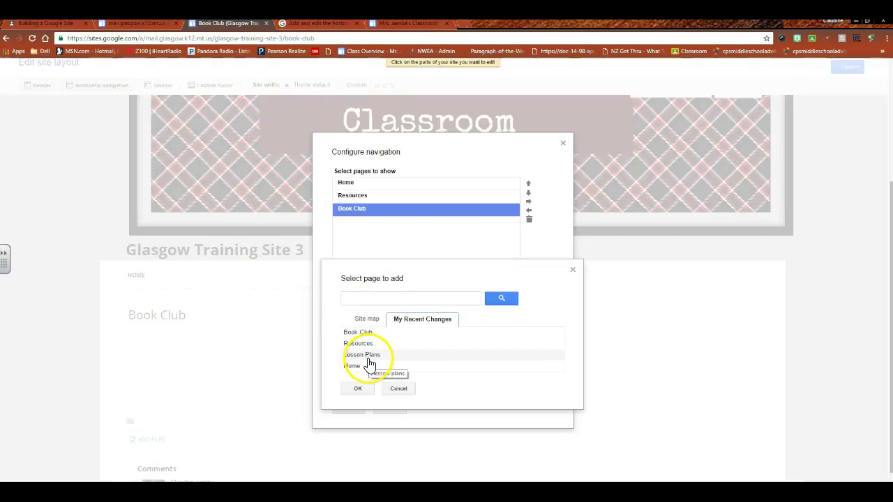
left_click(368, 357)
left_click(358, 390)
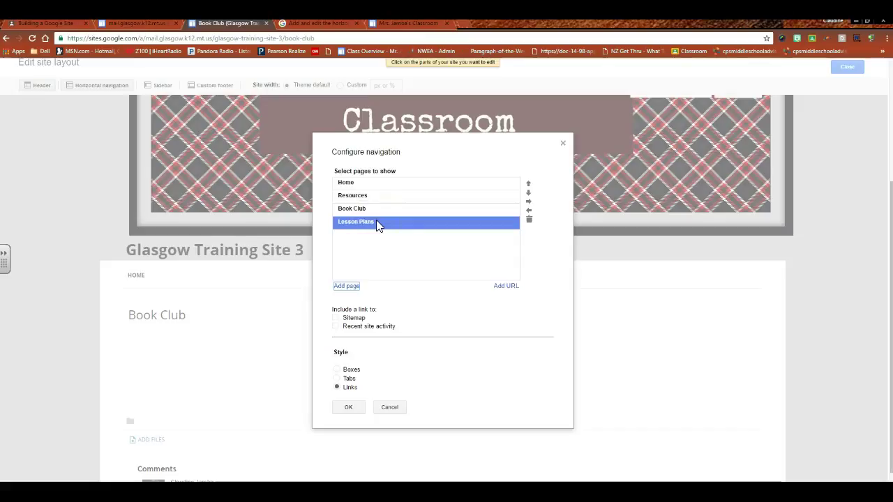
left_click(419, 25)
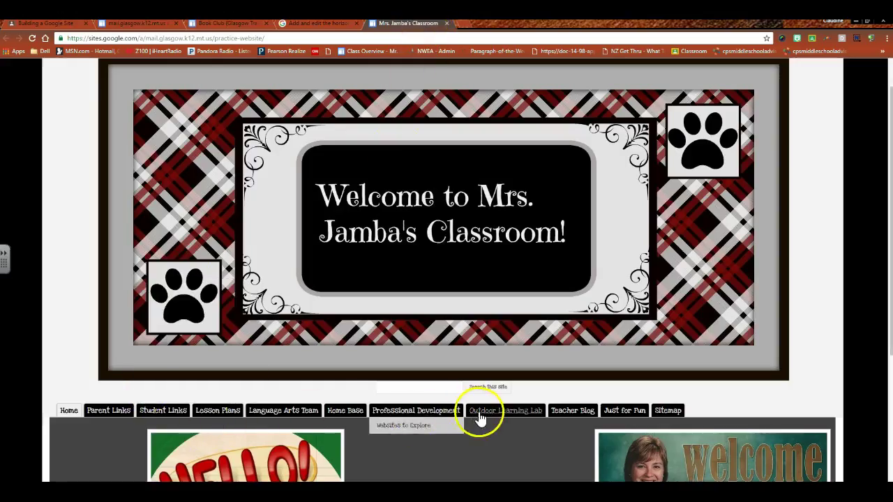
left_click(230, 27)
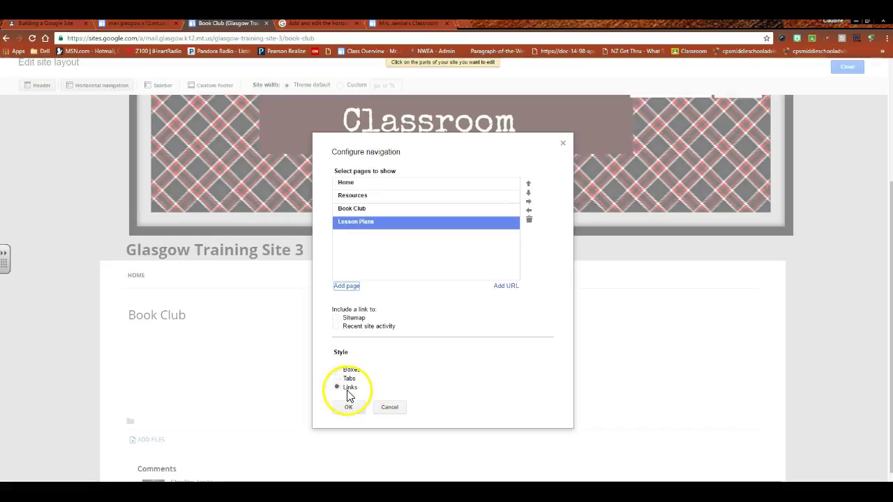
left_click(326, 25)
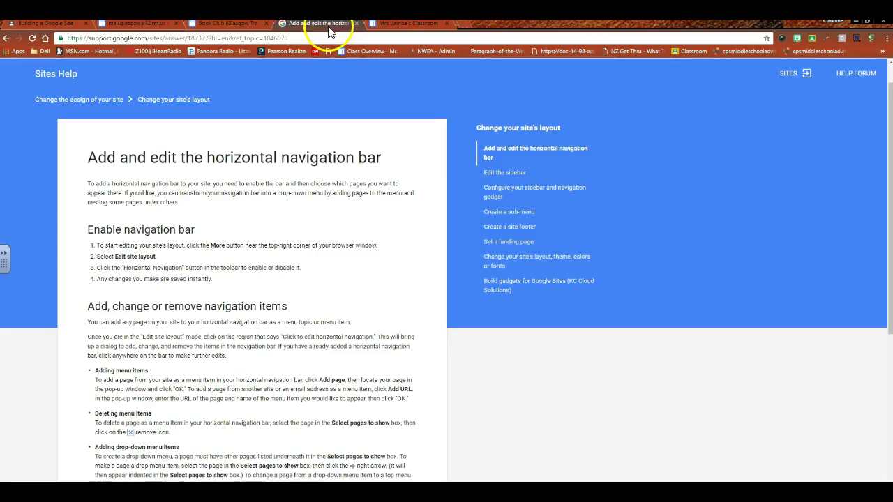
scroll(289, 249, "down", 4)
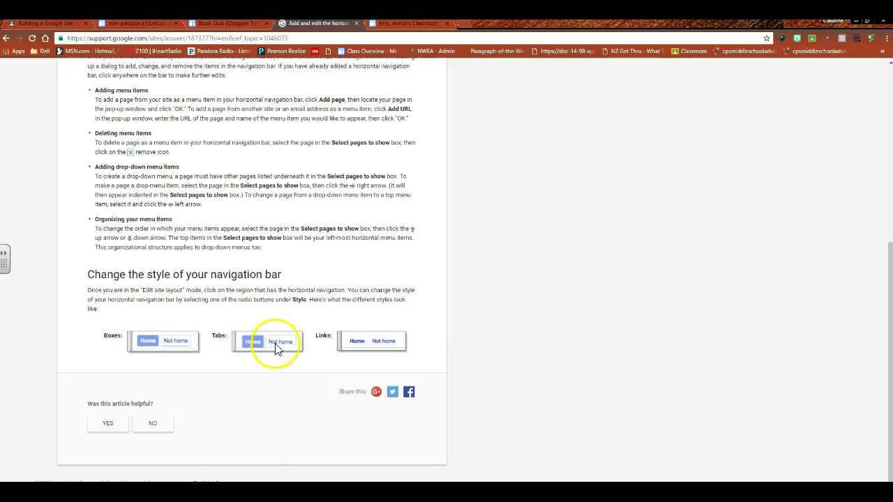
left_click(401, 23)
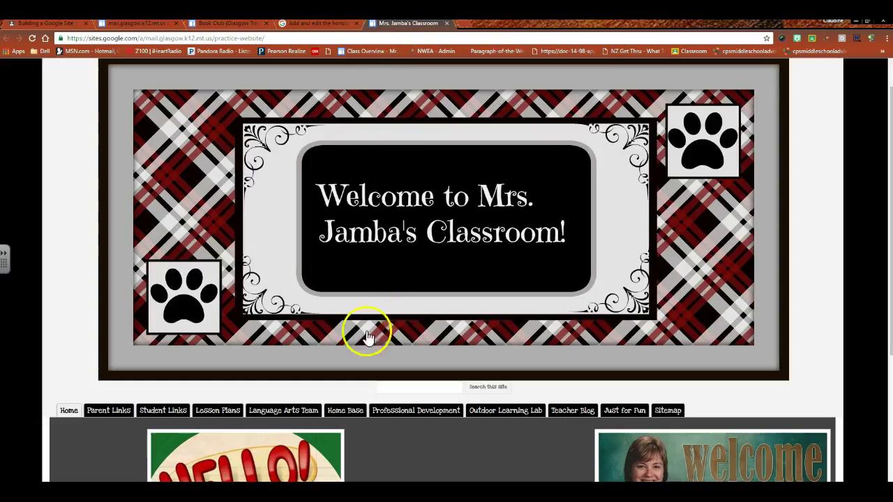
left_click(297, 24)
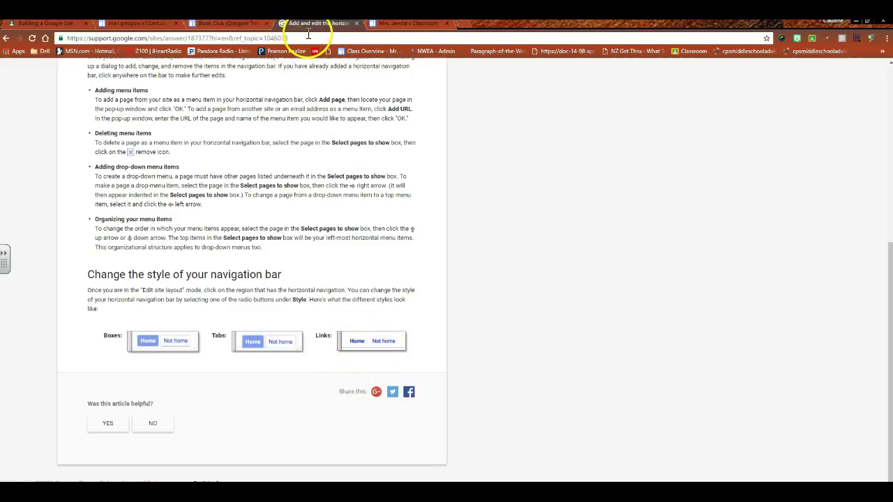
left_click(233, 27)
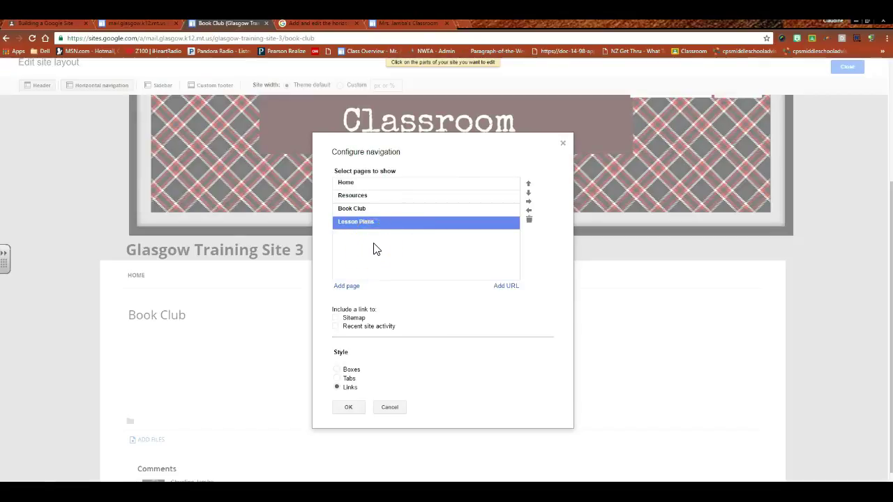
Indent Lesson Plans under Book Club, set the navigation style to Boxes, and confirm with OK
left_click(364, 265)
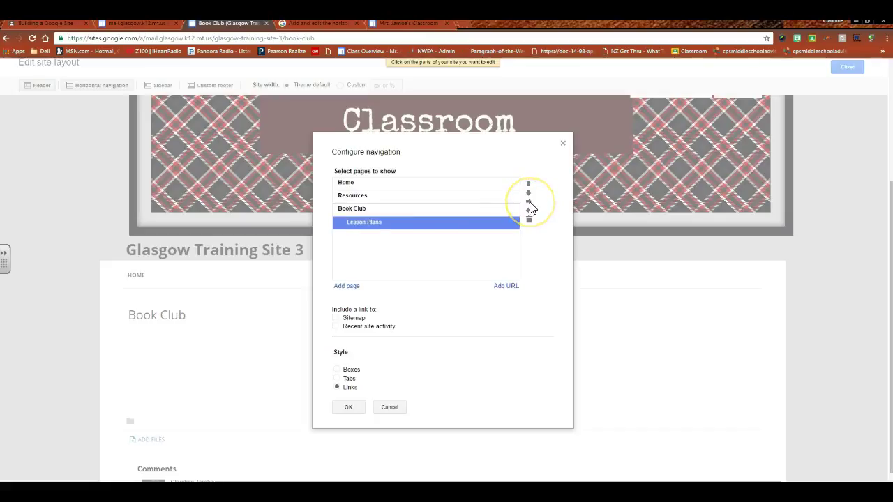
left_click(363, 232)
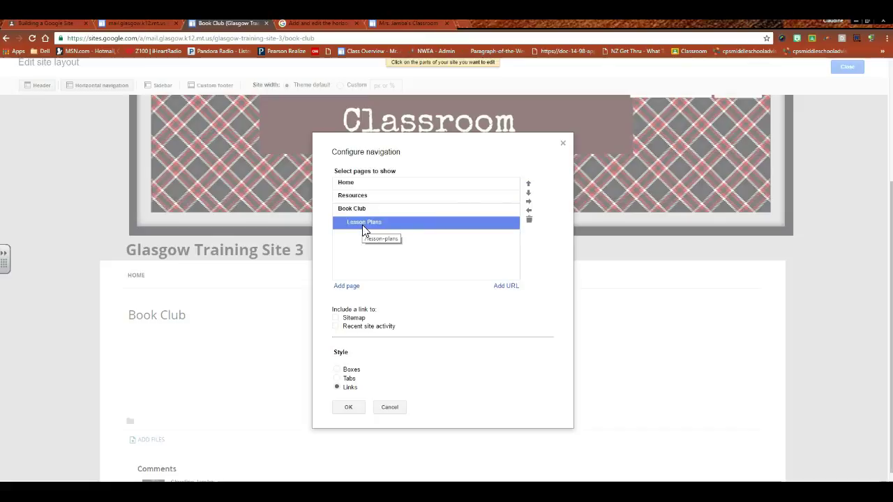
left_click(337, 369)
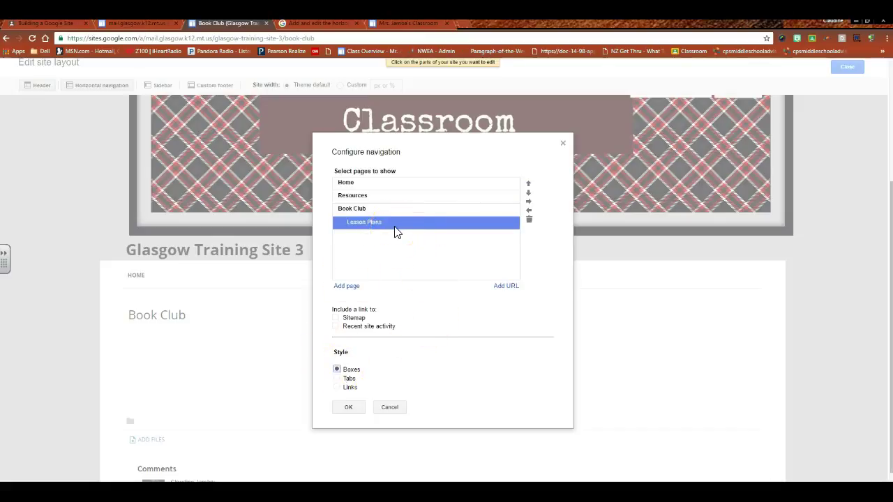
left_click(396, 24)
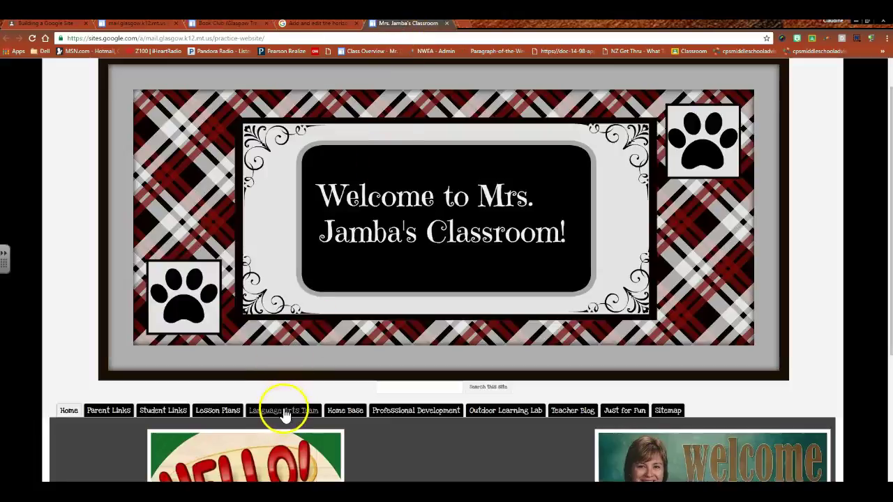
mouse_move(174, 413)
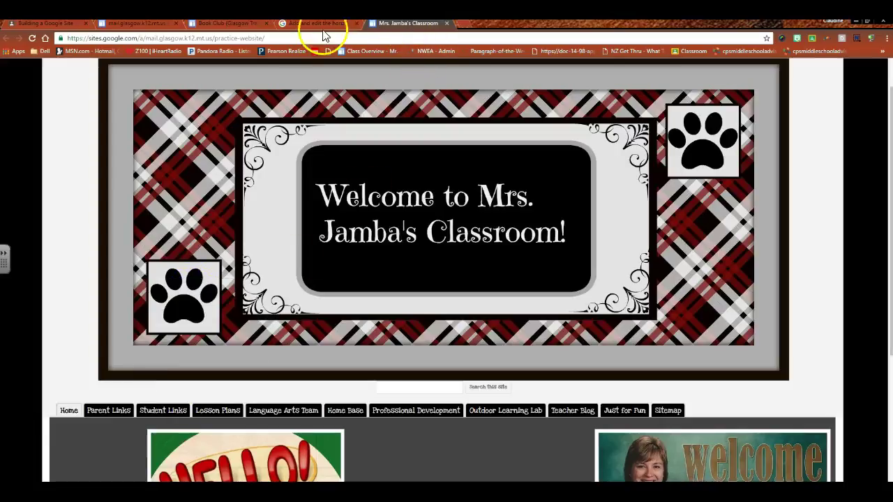
left_click(226, 24)
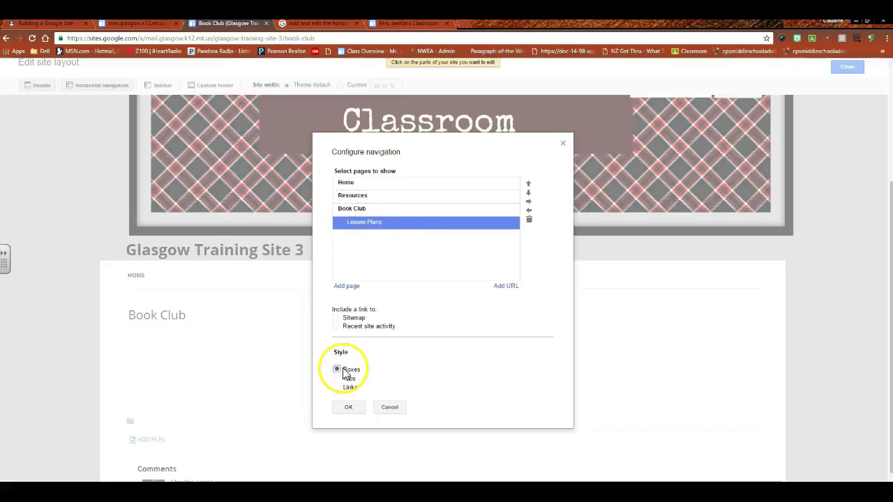
left_click(348, 408)
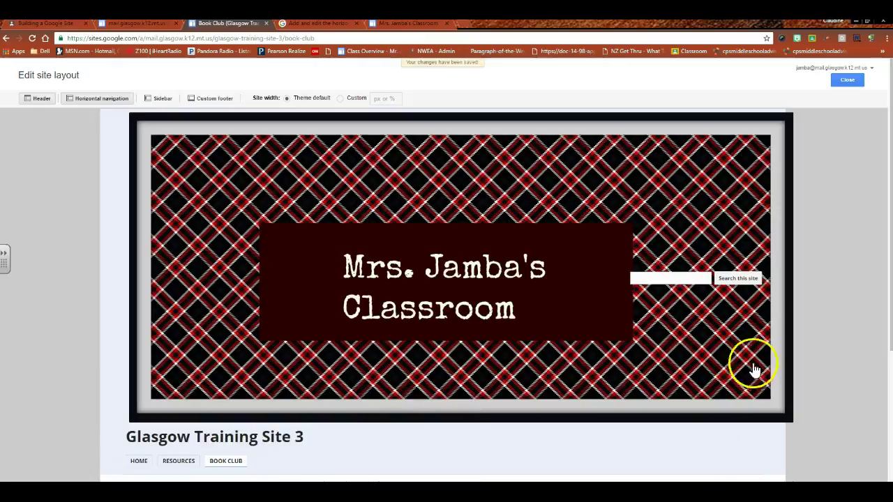
Close the layout editor, go to Home, and check Lesson Plans drops down under Book Club
scroll(857, 231, "down", 1)
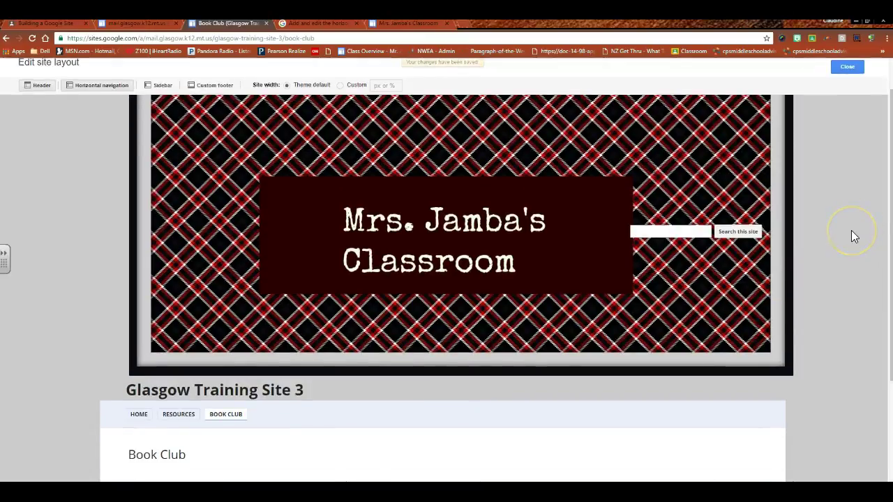
left_click(842, 69)
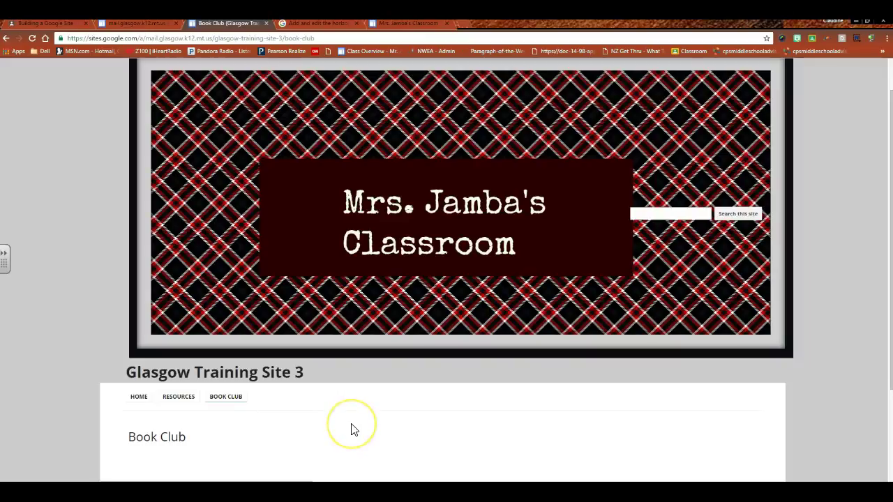
scroll(352, 429, "down", 1)
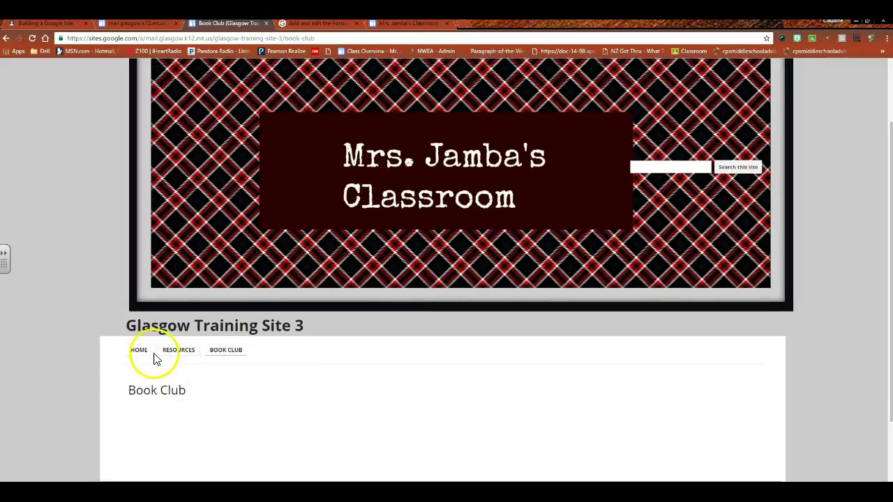
mouse_move(225, 353)
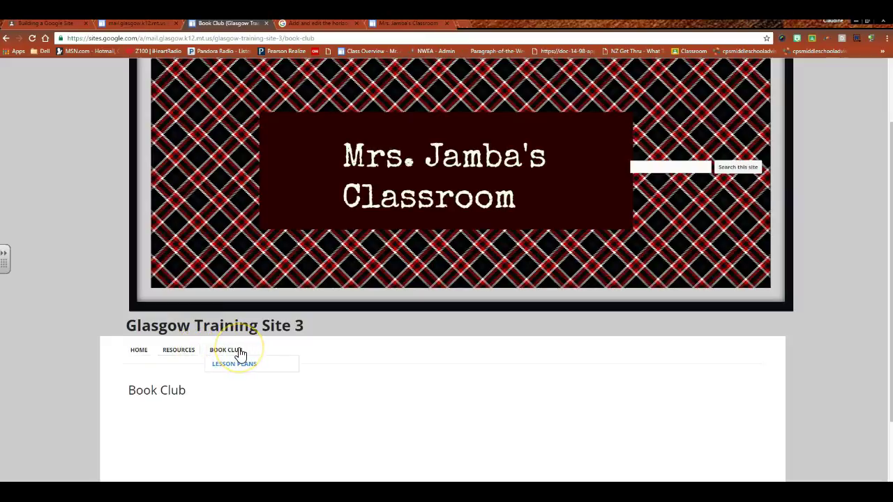
left_click(141, 353)
scroll(152, 383, "down", 2)
mouse_move(230, 312)
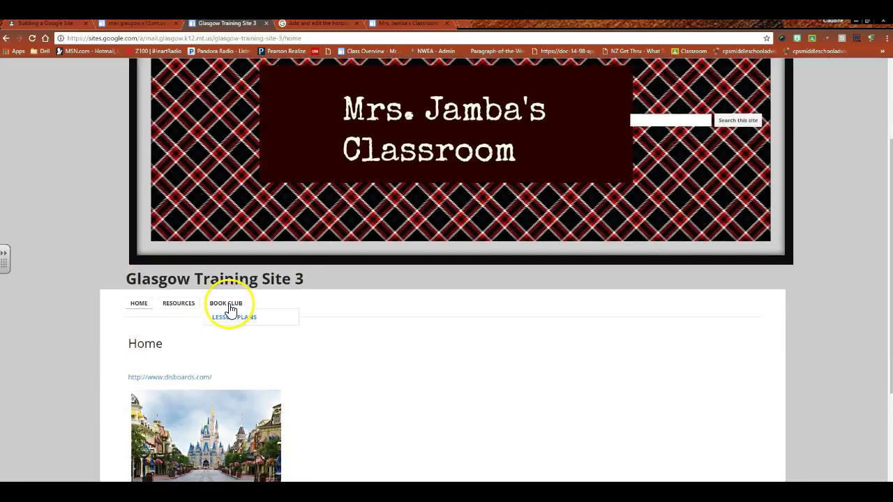
scroll(221, 324, "down", 3)
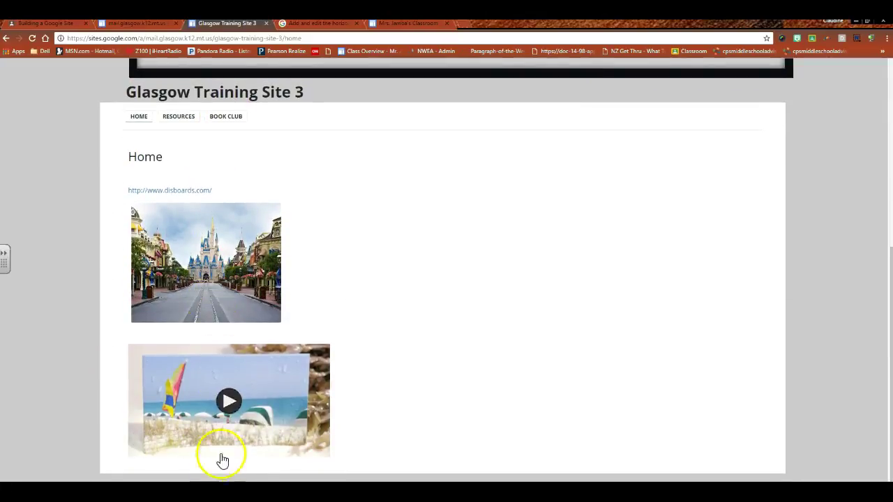
scroll(265, 255, "up", 1)
mouse_move(230, 218)
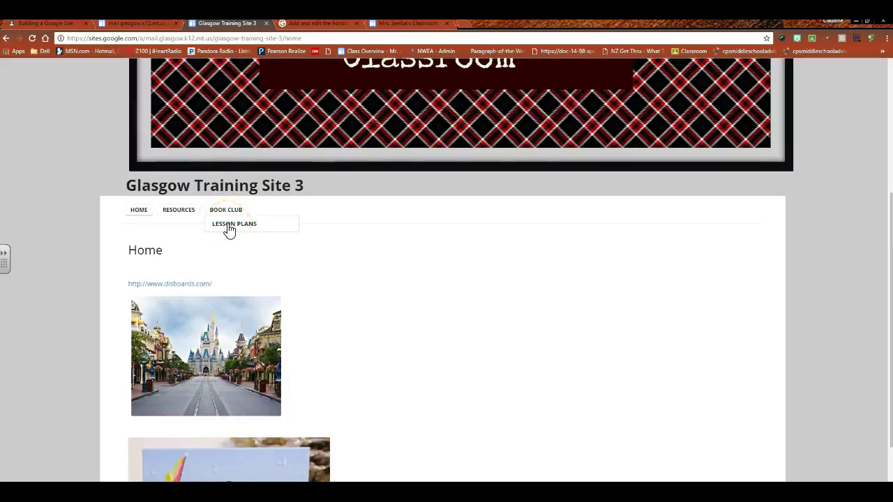
scroll(238, 261, "up", 2)
left_click(235, 260)
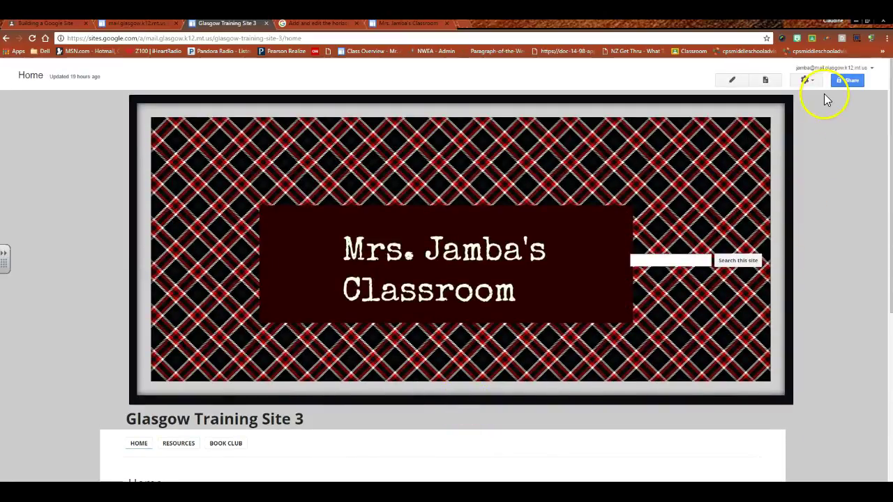
In Manage site's Themes, Colors, and Fonts, select Horizontal navigation and choose a custom tab background colour
left_click(811, 82)
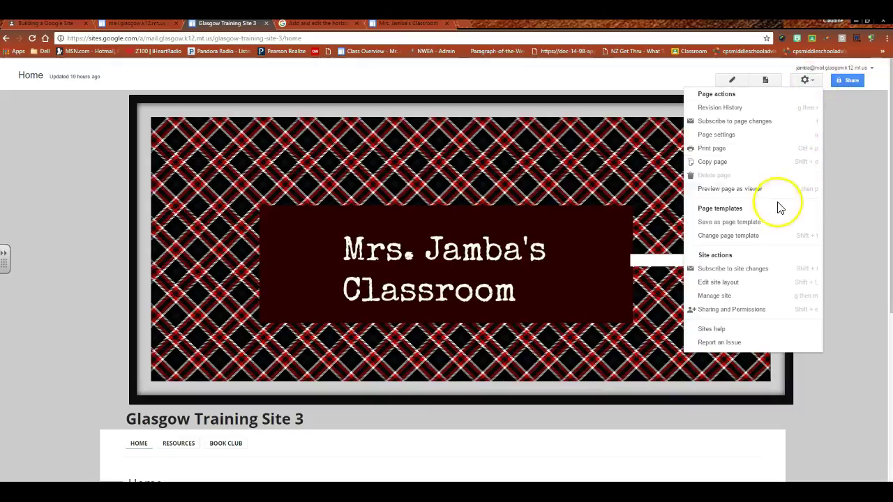
left_click(740, 297)
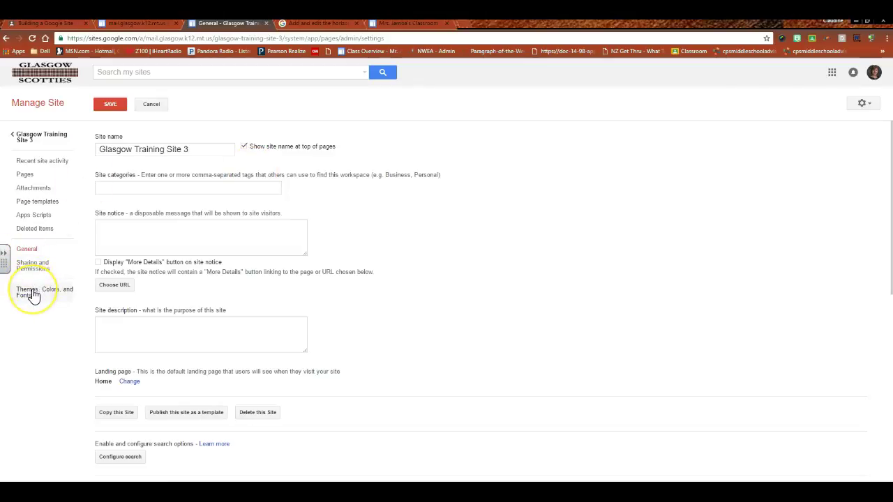
left_click(32, 295)
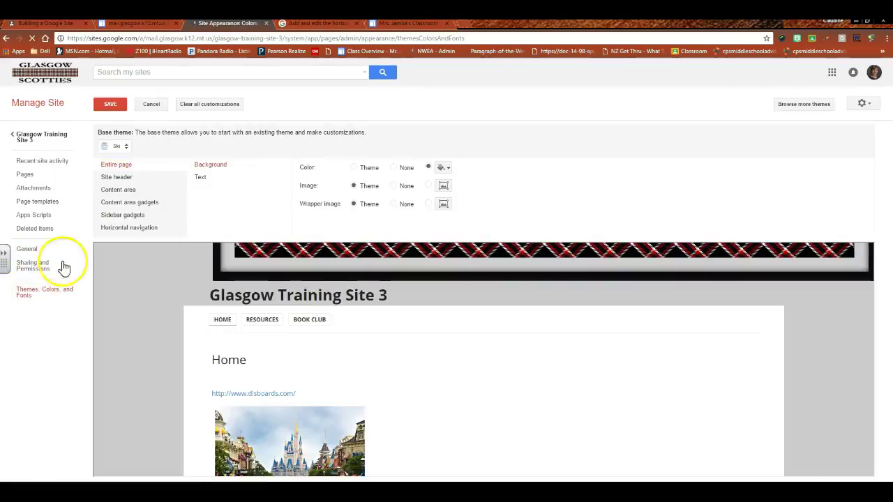
left_click(127, 230)
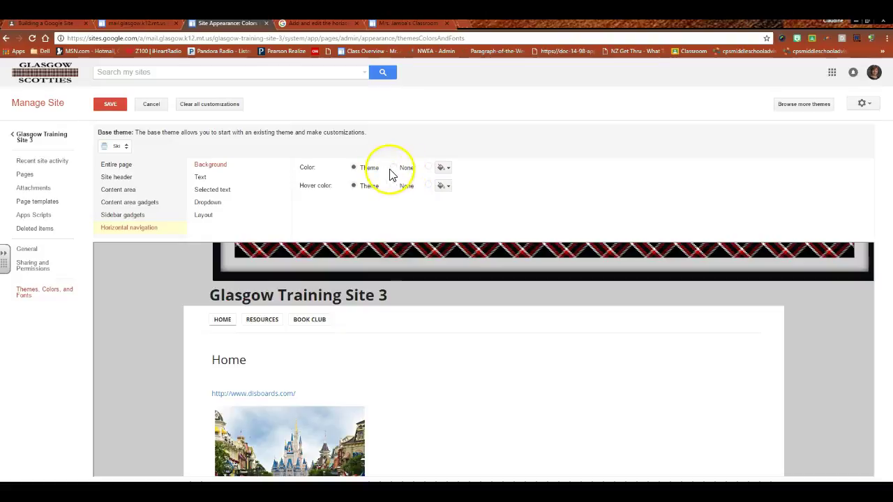
left_click(444, 168)
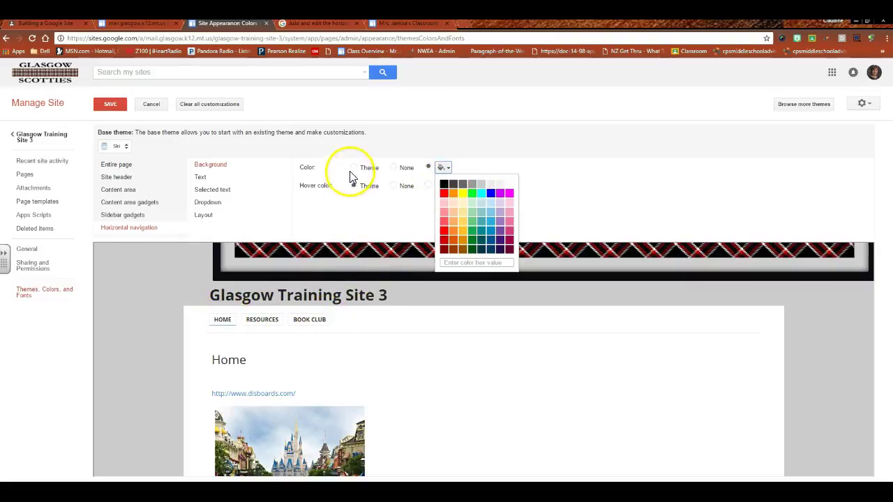
Return to the navigation background settings and try a light red tab background
left_click(203, 179)
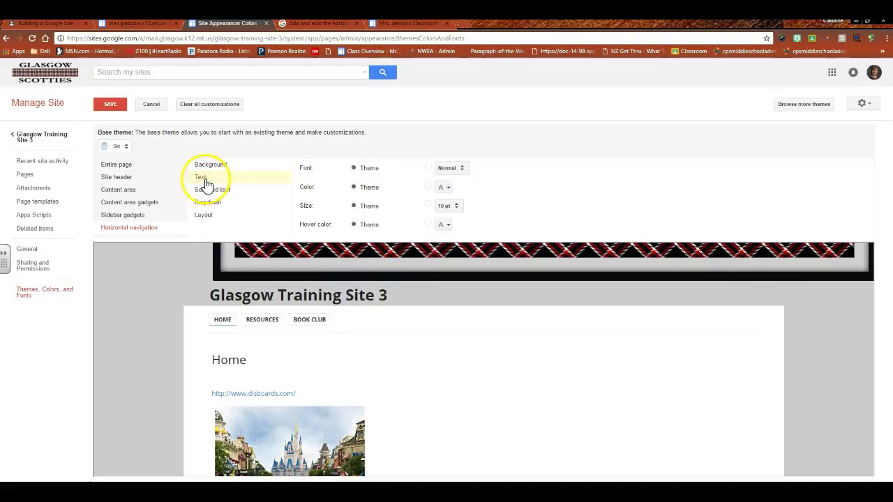
left_click(215, 170)
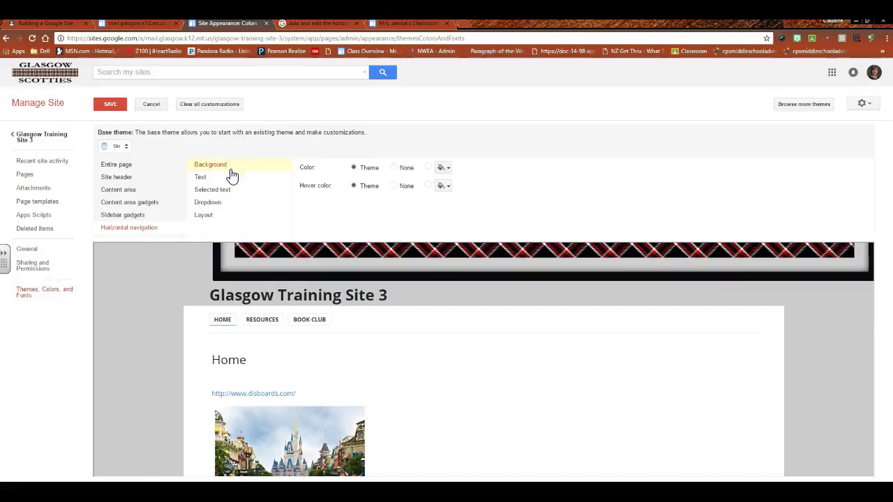
left_click(267, 187)
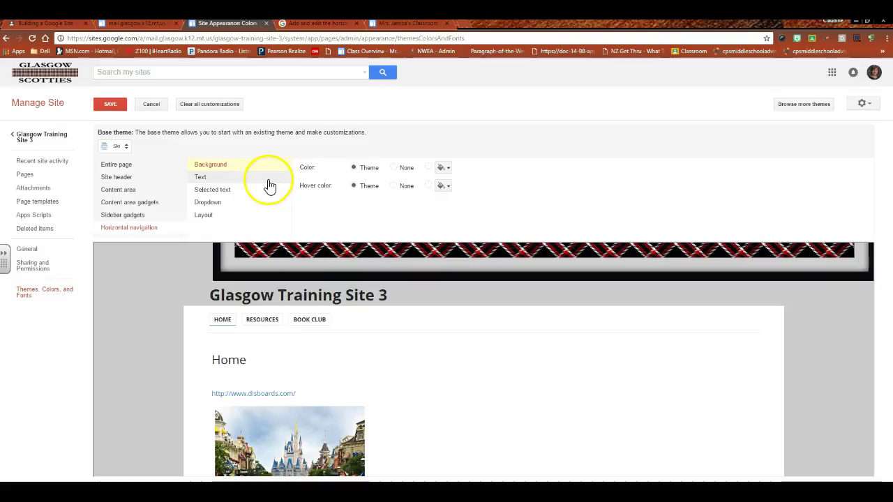
left_click(444, 171)
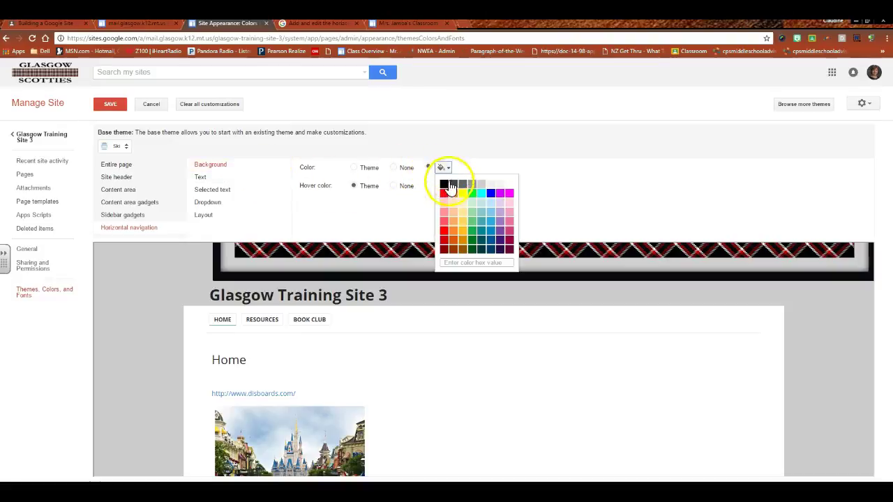
left_click(443, 221)
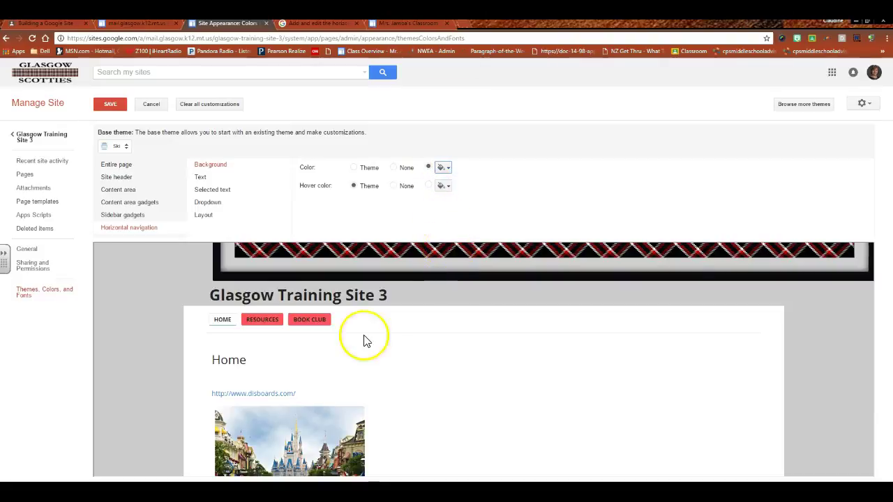
After trying pale pink, set the tab background to bright red, then view the existing classroom website
left_click(447, 168)
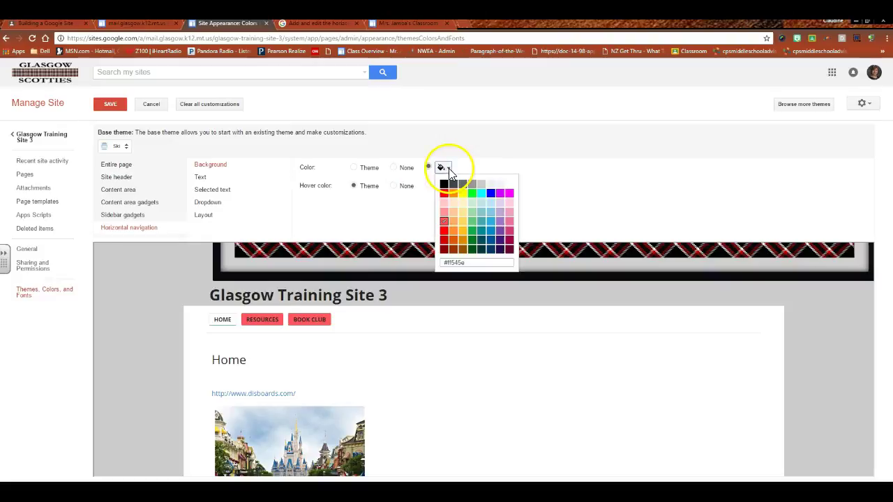
left_click(444, 212)
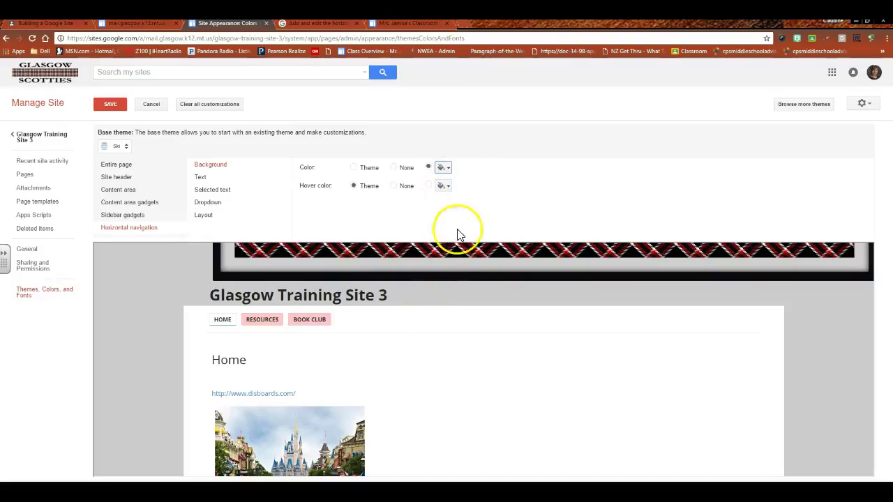
left_click(446, 171)
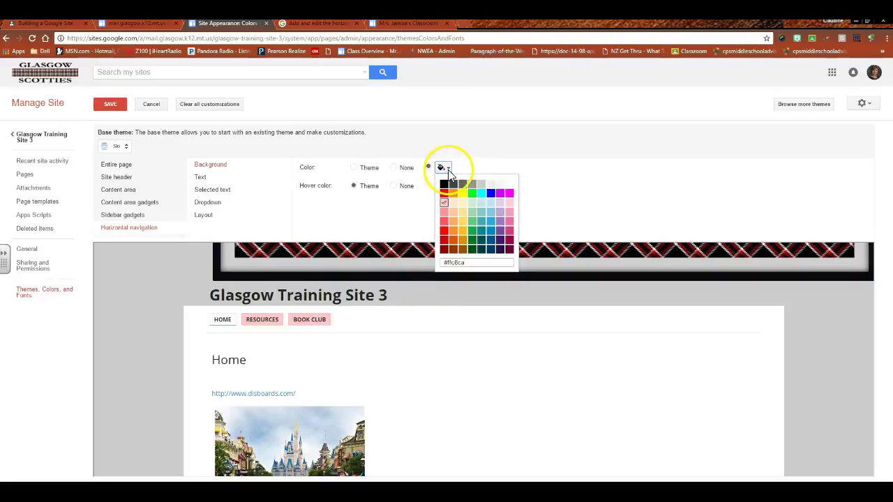
left_click(444, 231)
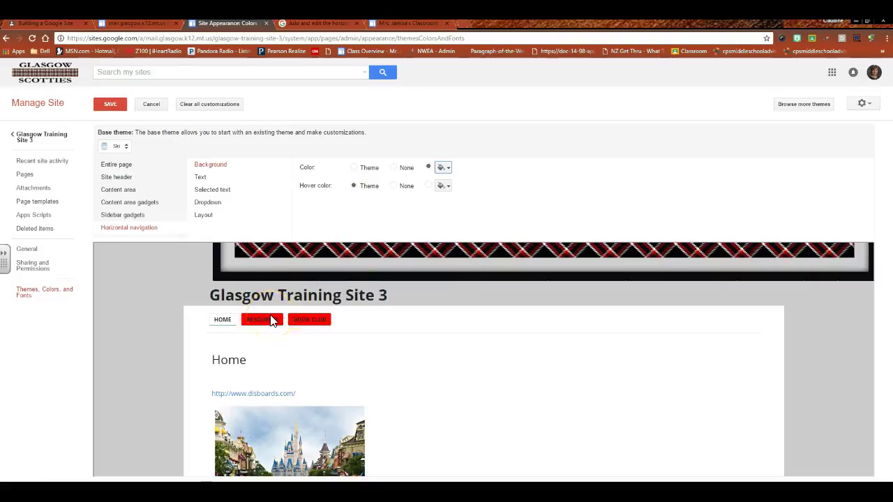
left_click(419, 25)
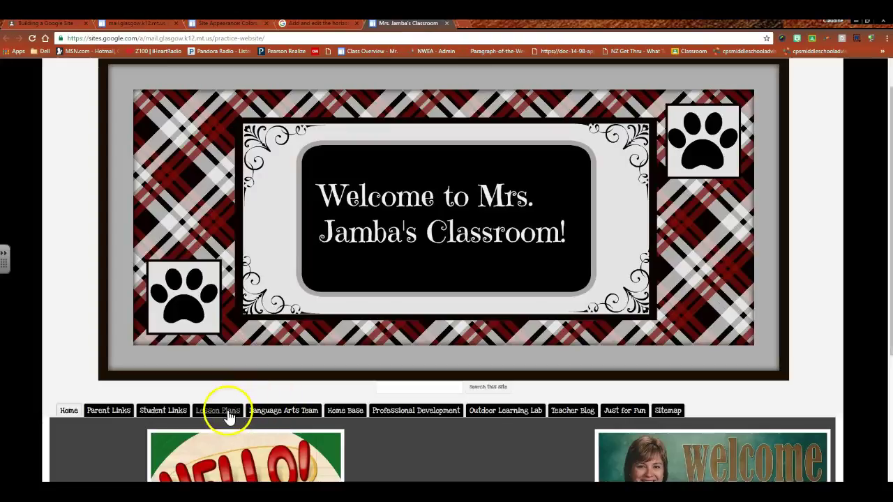
After checking the navigation bar help article, give the tabs a custom hover colour from the palette
mouse_move(171, 416)
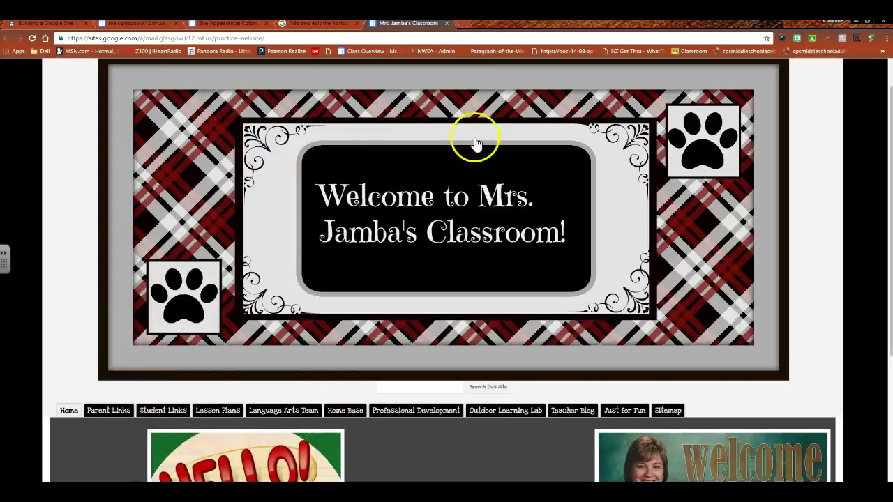
left_click(300, 24)
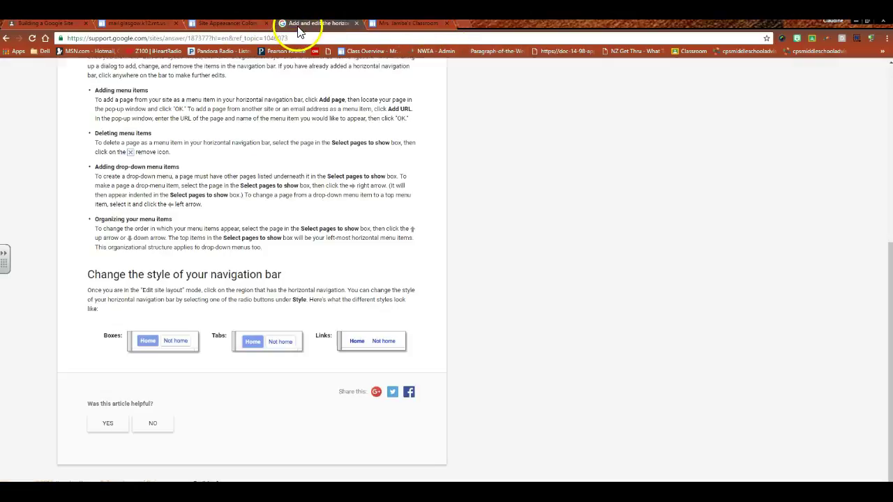
left_click(227, 25)
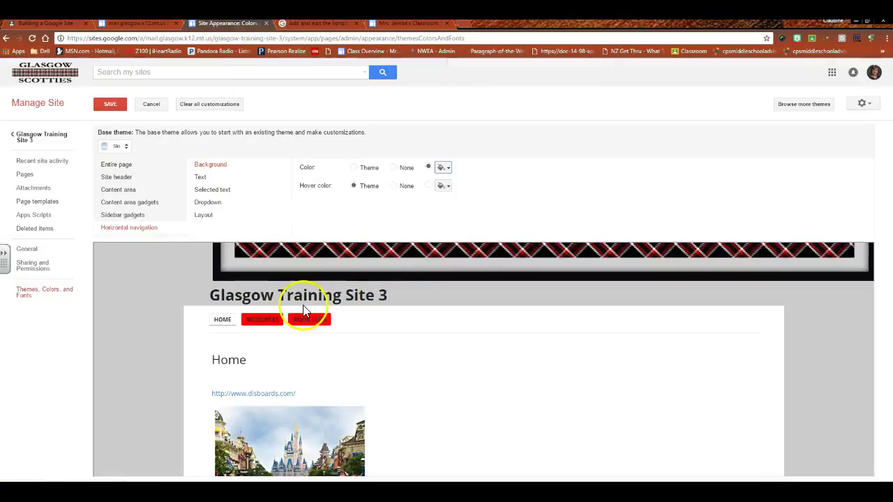
left_click(449, 190)
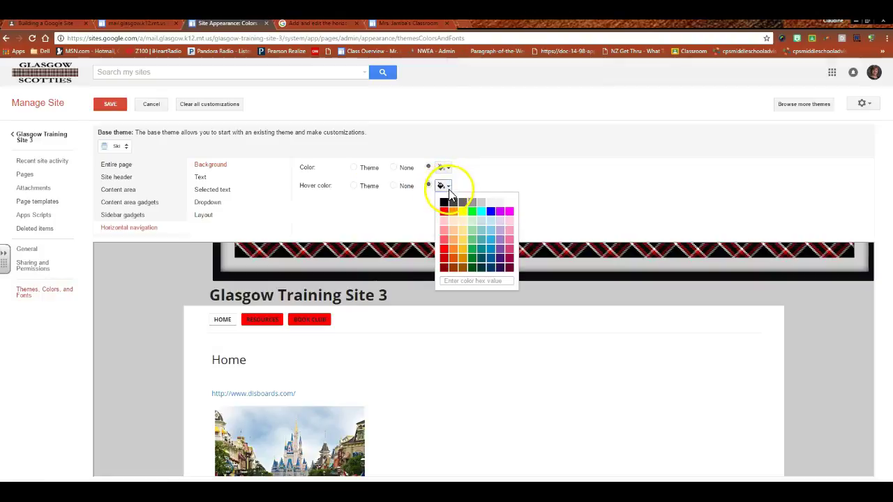
left_click(463, 217)
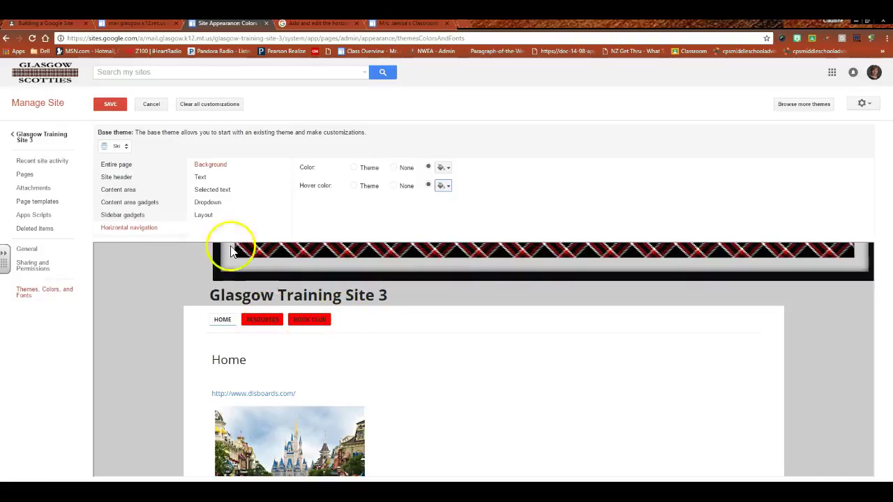
left_click(209, 182)
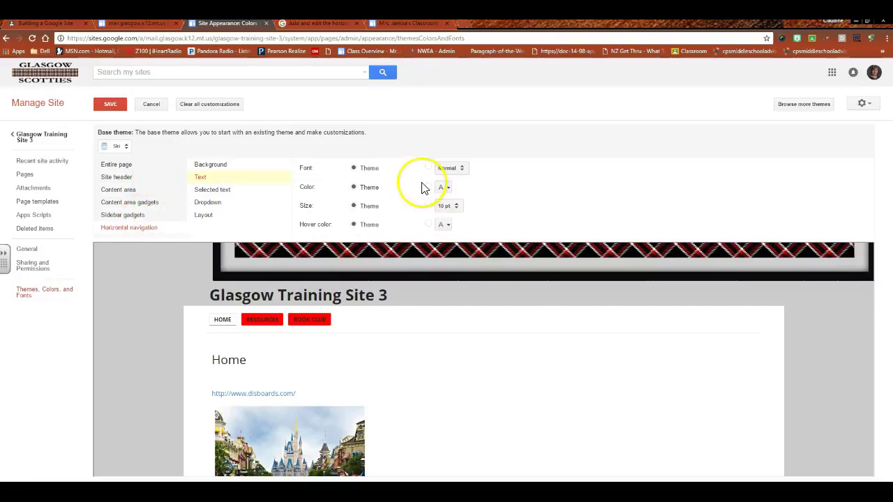
Save the theme and scroll the home page to check the red Resources and Book Club tabs
left_click(119, 108)
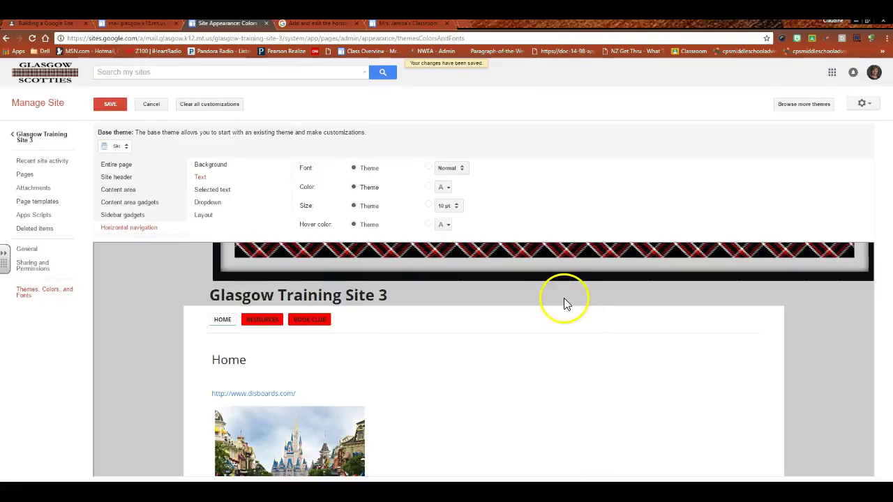
left_click(51, 137)
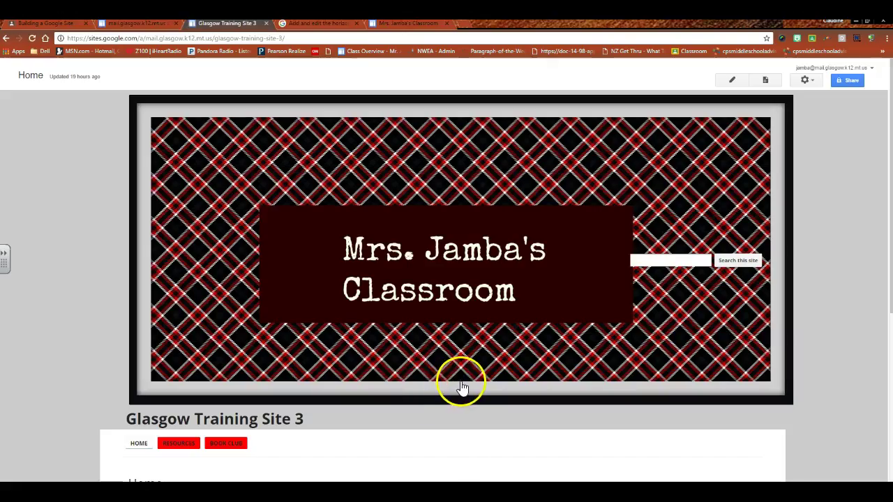
scroll(426, 342, "down", 2)
scroll(427, 342, "down", 3)
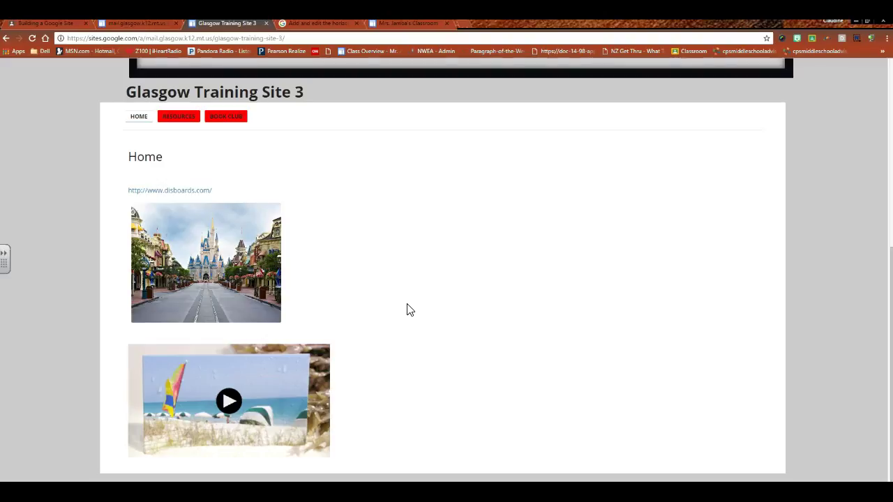
scroll(527, 329, "up", 2)
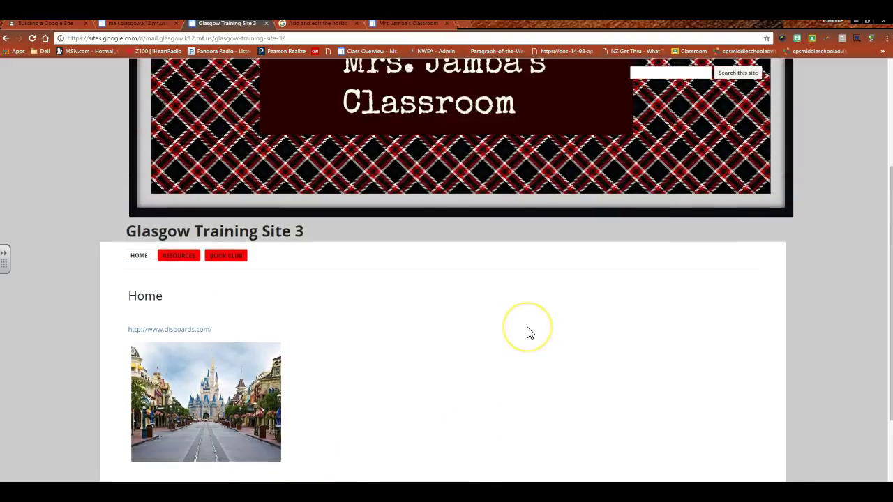